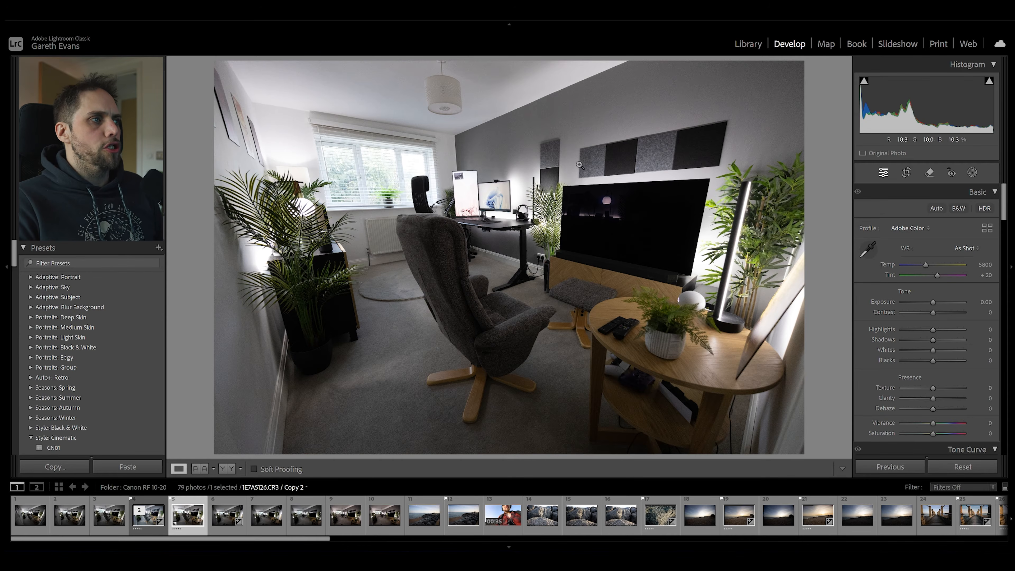
Create an AI-denoised DNG of the room photo with a denoise amount of 49, stacked with the original.
left_click(513, 188)
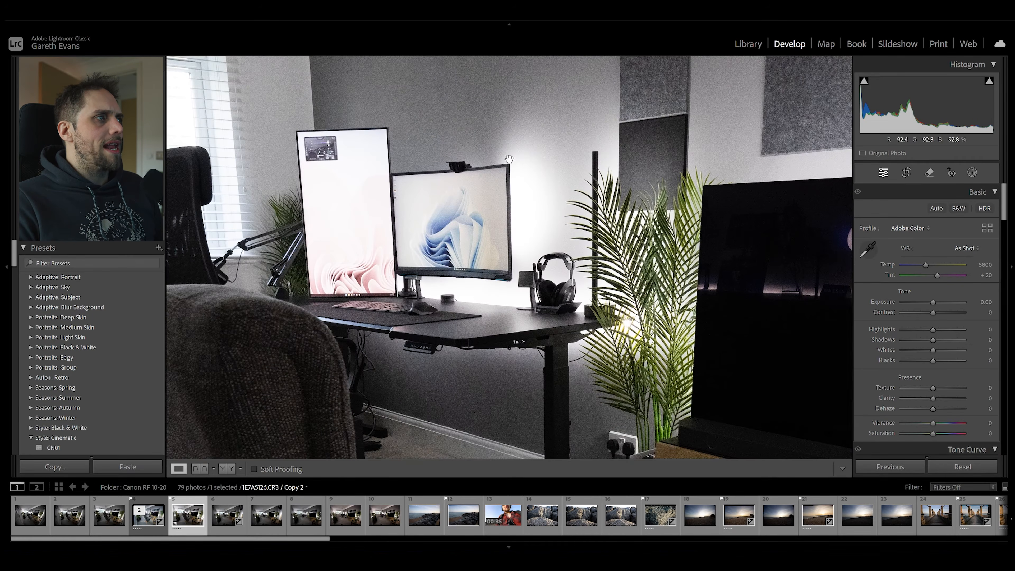
left_click_drag(531, 147, 515, 221)
left_click_drag(526, 265, 540, 176)
left_click(540, 177)
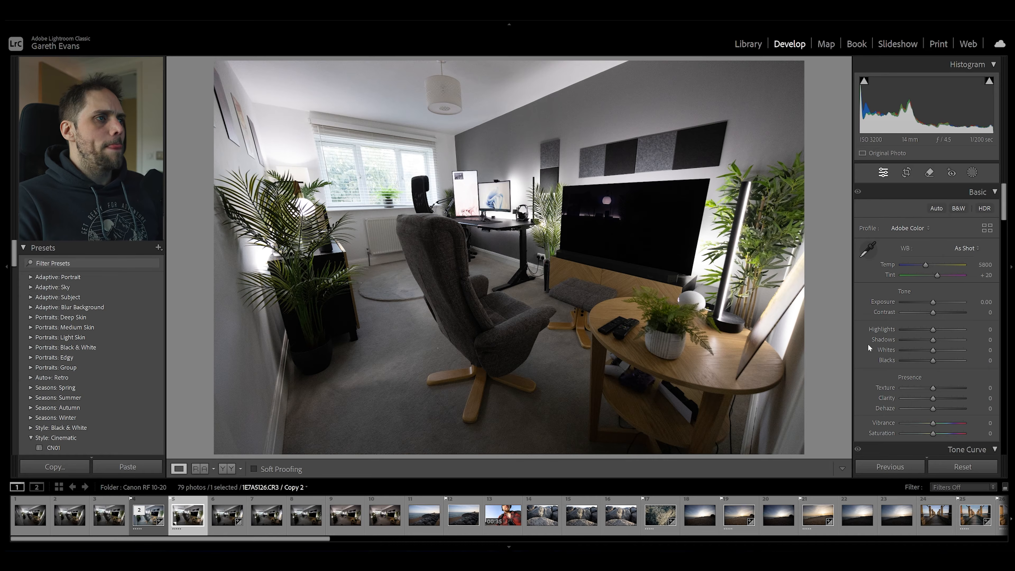
scroll(877, 393, "down", 10)
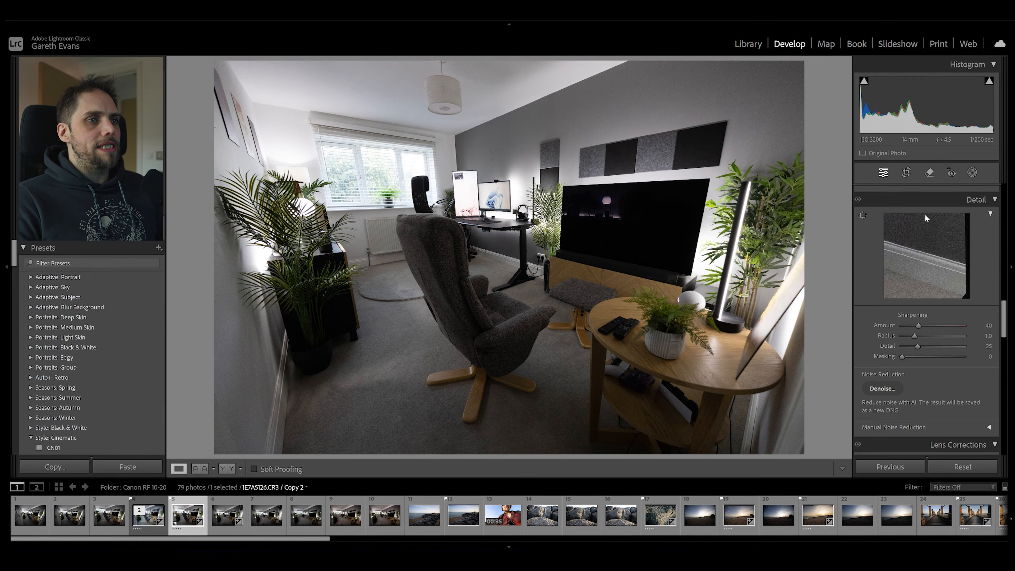
left_click(882, 388)
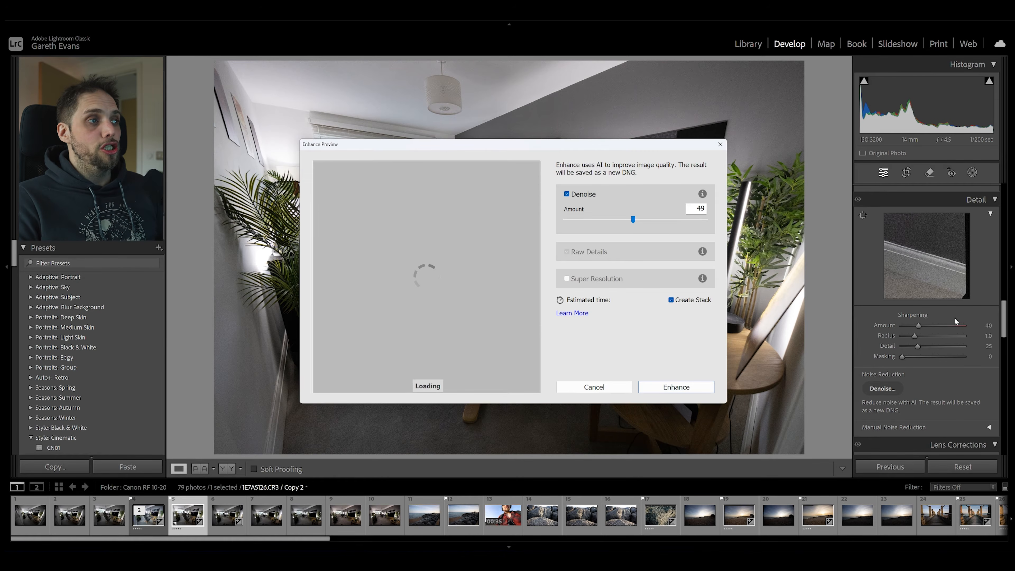
left_click_drag(488, 265, 477, 314)
left_click(459, 261)
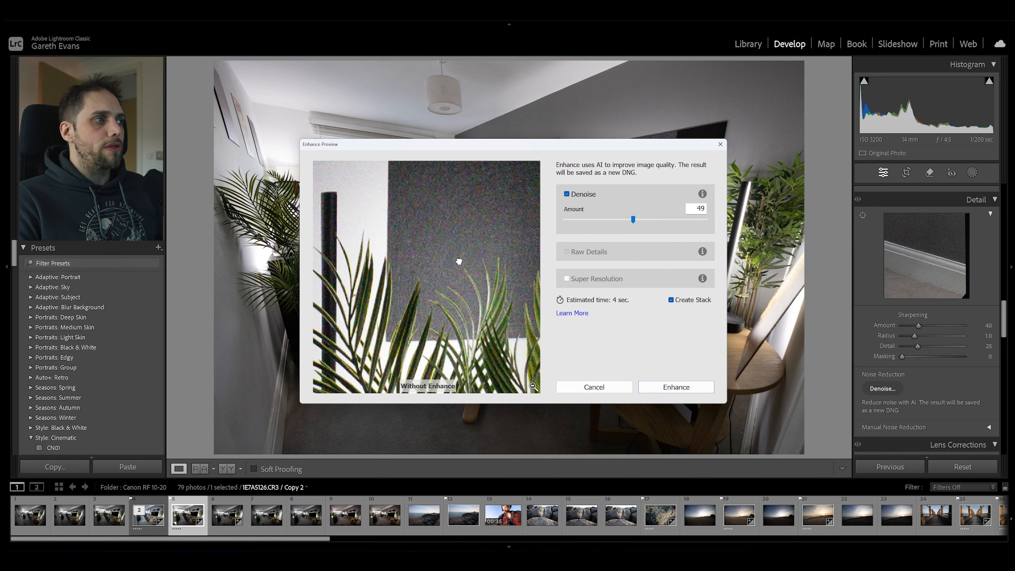
left_click_drag(479, 228, 378, 374)
left_click_drag(476, 309, 452, 318)
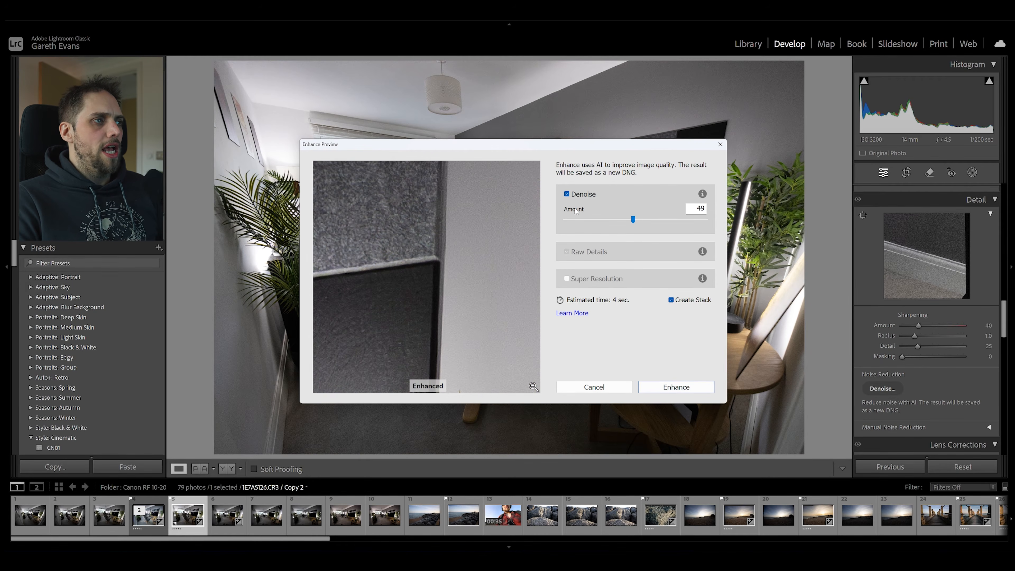
left_click(676, 386)
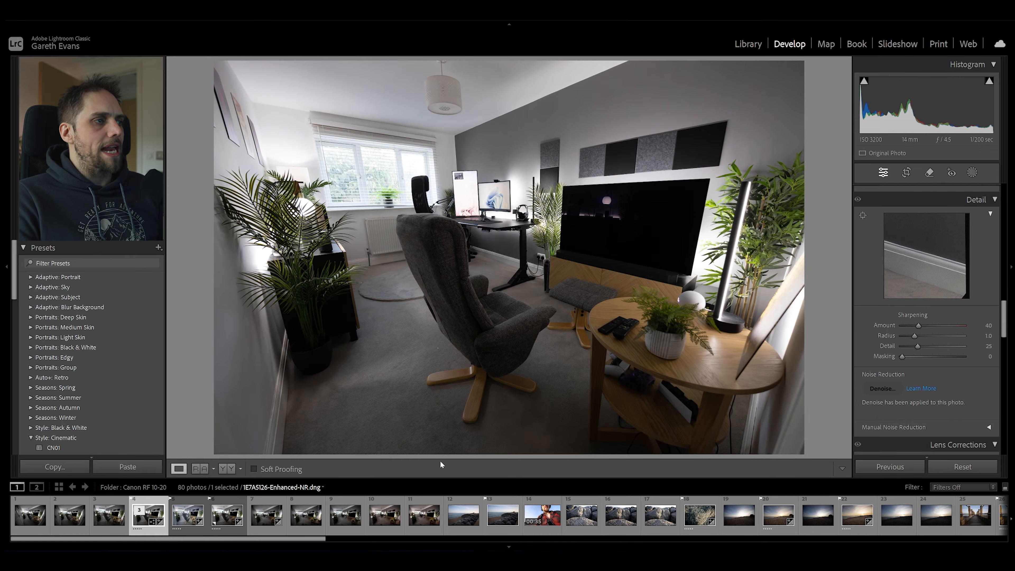
Examine the denoised photo up close around the desk, window and armchair for remaining noise.
left_click(528, 176)
left_click_drag(446, 146, 500, 217)
left_click_drag(261, 400, 559, 258)
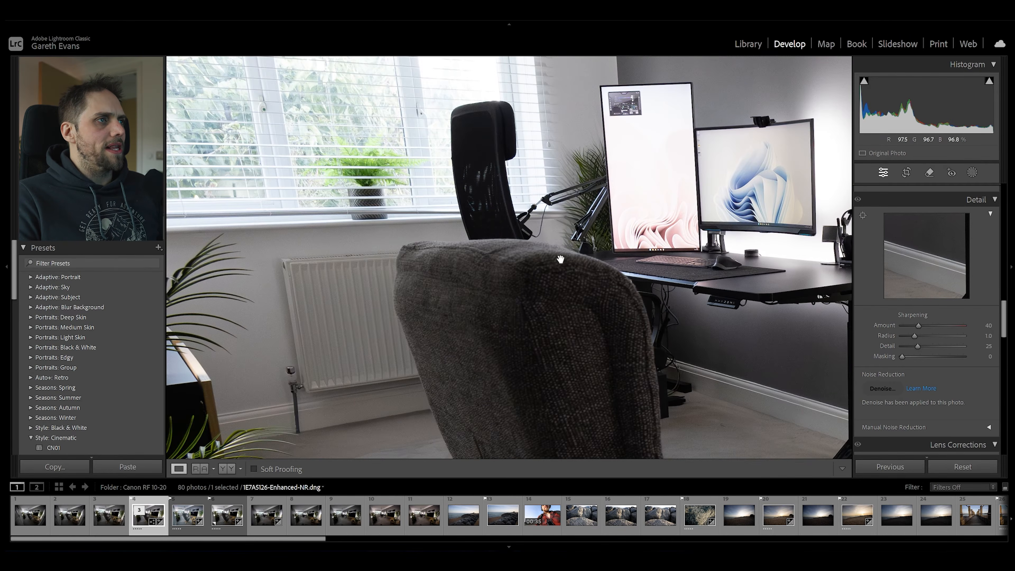
left_click_drag(505, 313, 455, 177)
left_click_drag(343, 286, 620, 130)
left_click(615, 131)
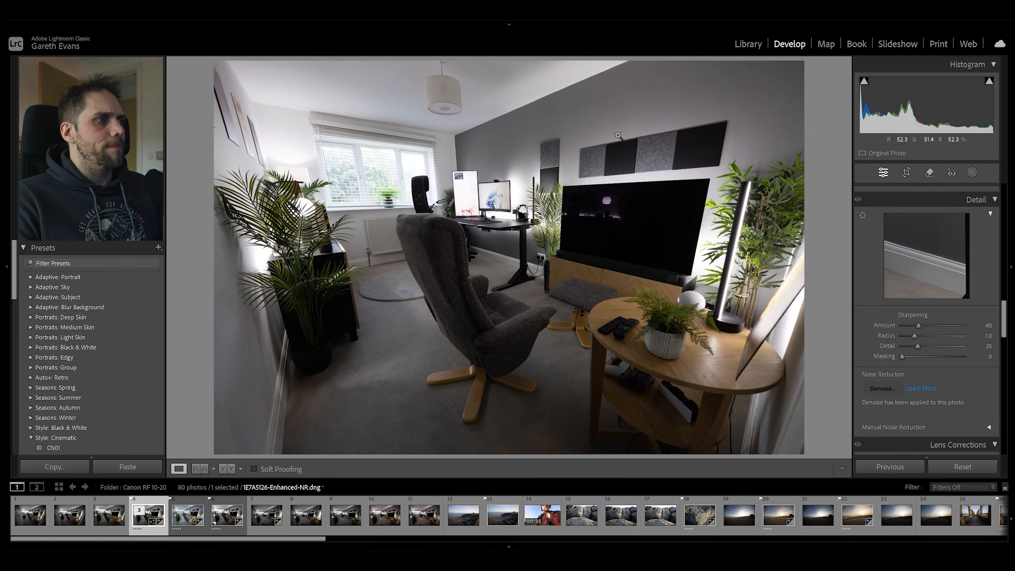
Set temperature to 5462 and tint to +13, with exposure +0.39, contrast −4, highlights −39 and shadows +29.
scroll(879, 332, "up", 10)
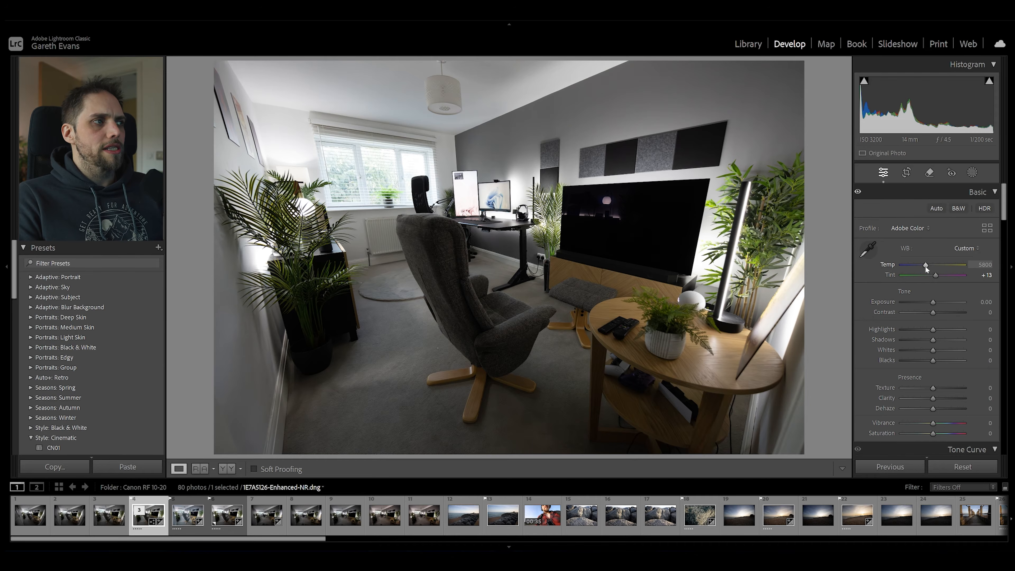
left_click_drag(925, 265, 924, 265)
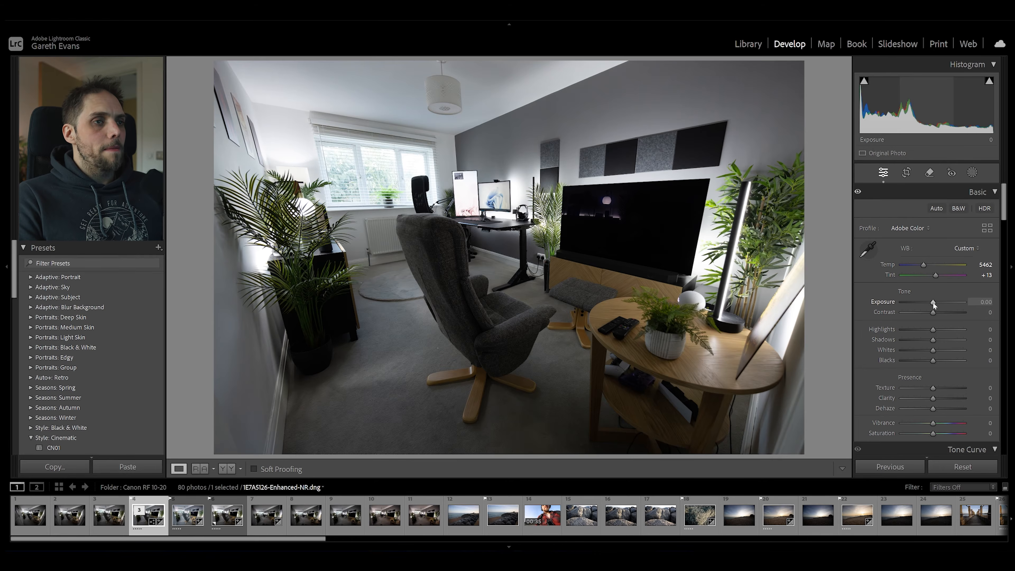
left_click_drag(933, 303, 935, 302)
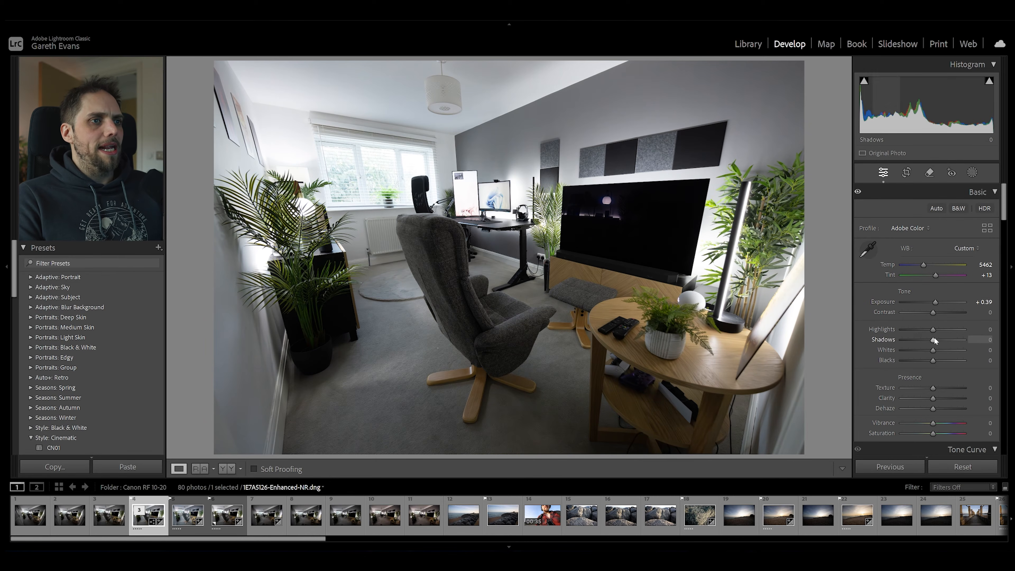
mouse_move(932, 330)
left_mouse_down()
mouse_move(919, 332)
mouse_move(941, 340)
left_mouse_up()
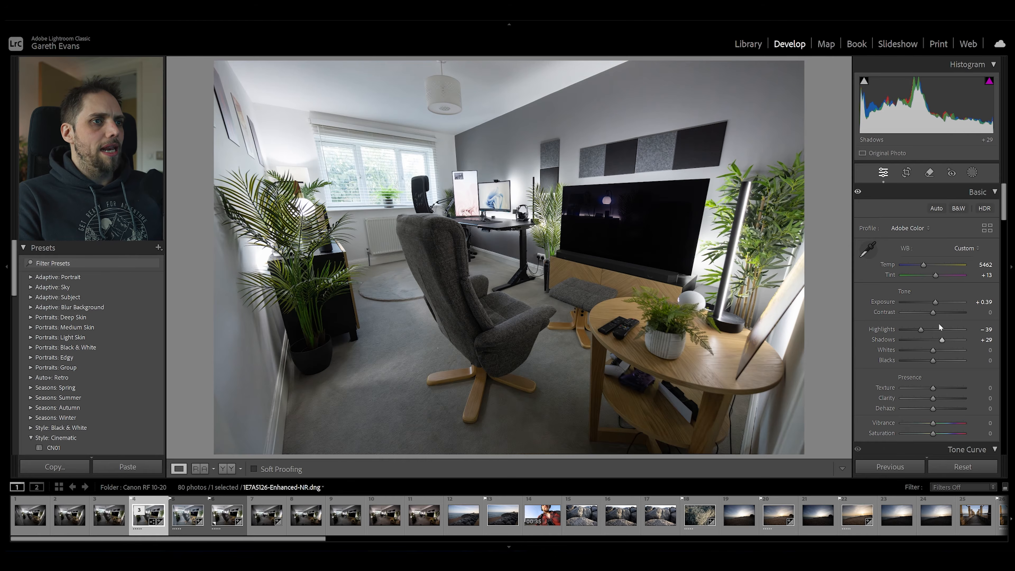
left_click_drag(932, 315, 930, 315)
Set the photo's texture to +5, clarity to +13, vibrance to +9 and saturation to −9.
left_click_drag(933, 398, 934, 387)
scroll(935, 361, "down", 3)
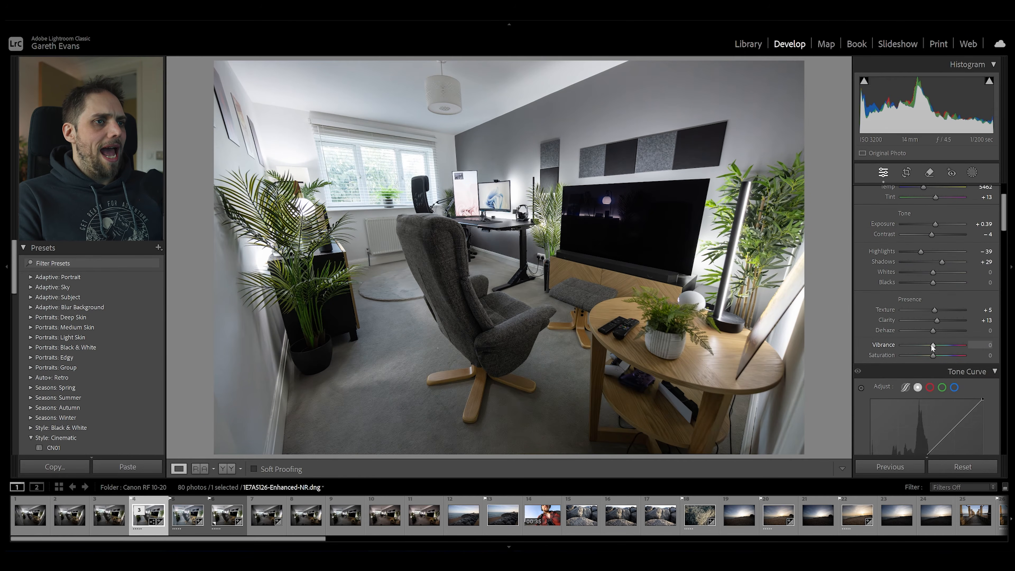
left_click_drag(933, 355, 931, 358)
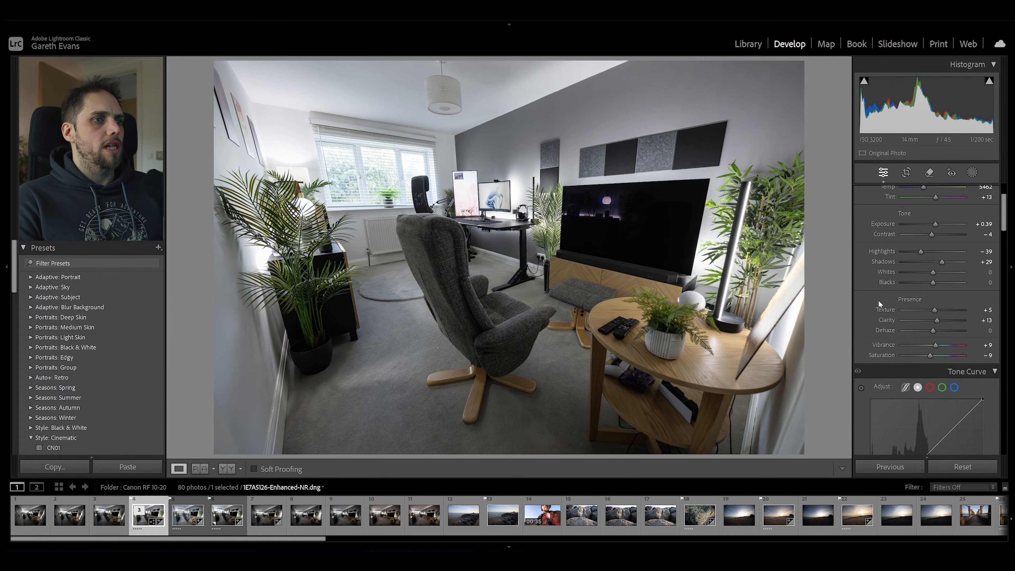
In the colour mixer, set saturation to yellow −7 and green −25, and hue to orange −23, yellow −25, aqua +3 and blue −4.
scroll(878, 301, "down", 8)
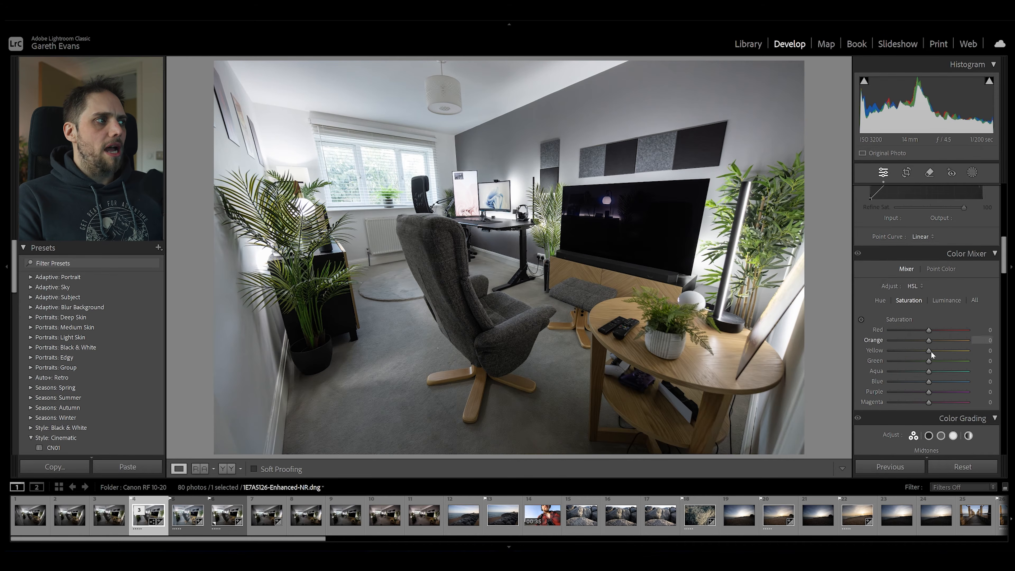
left_click_drag(928, 361, 917, 361)
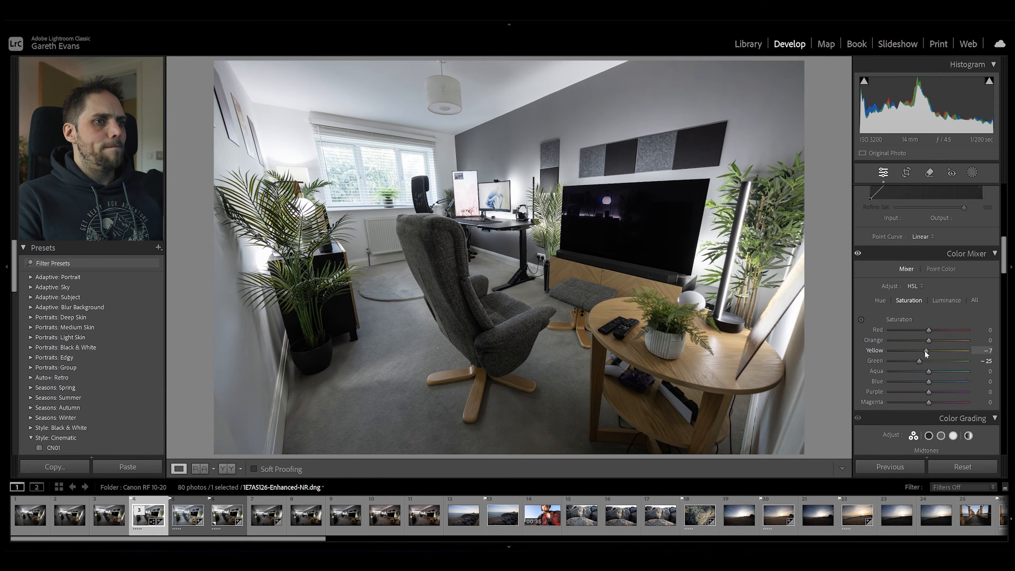
left_click(880, 300)
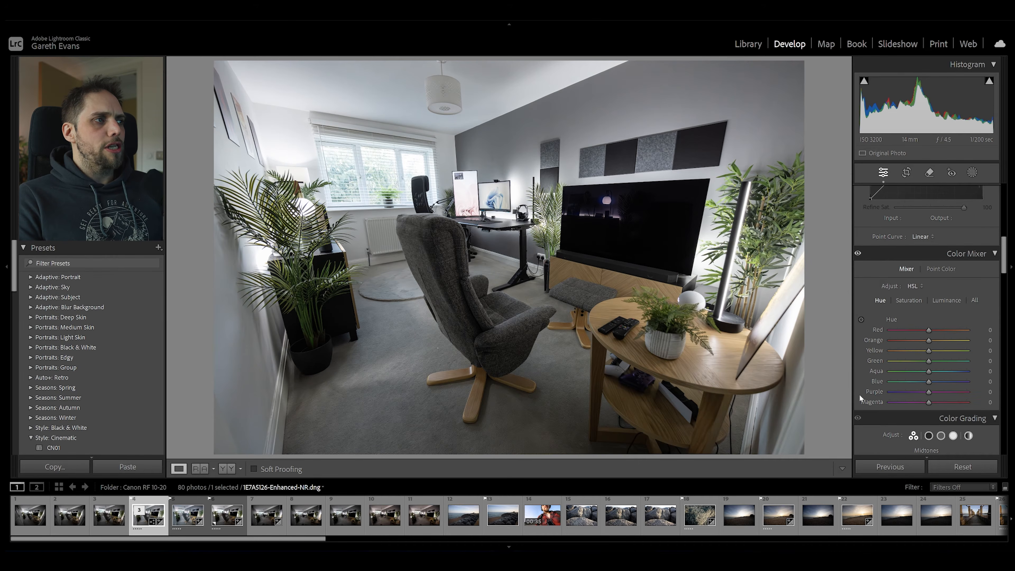
scroll(878, 306, "down", 3)
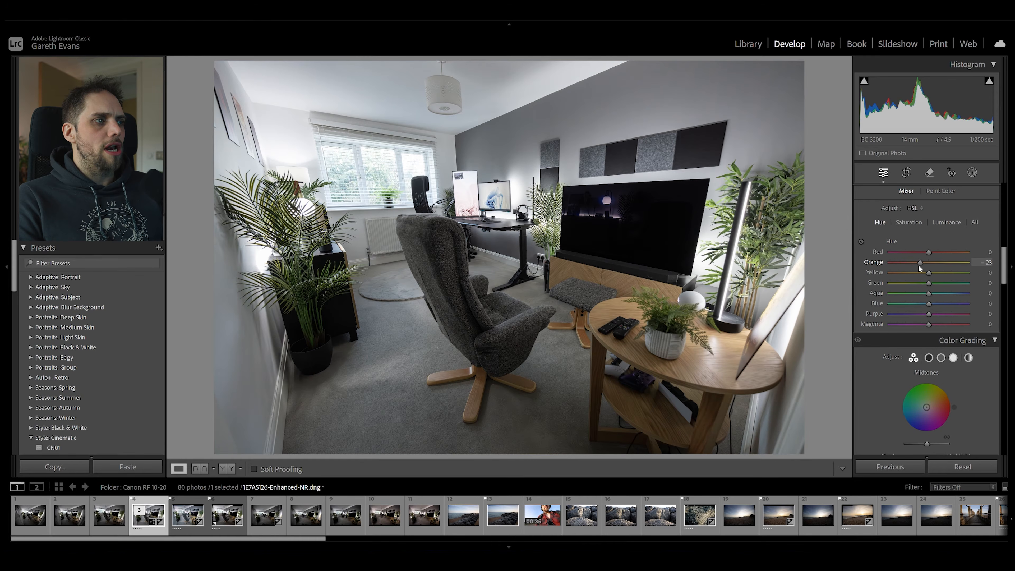
left_click_drag(925, 273, 918, 272)
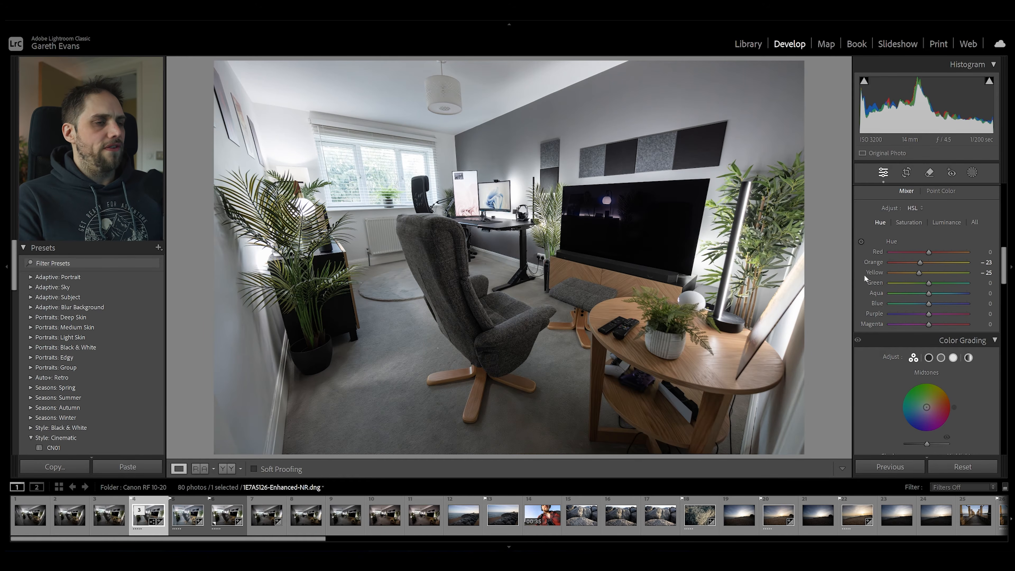
left_click_drag(926, 304, 925, 303)
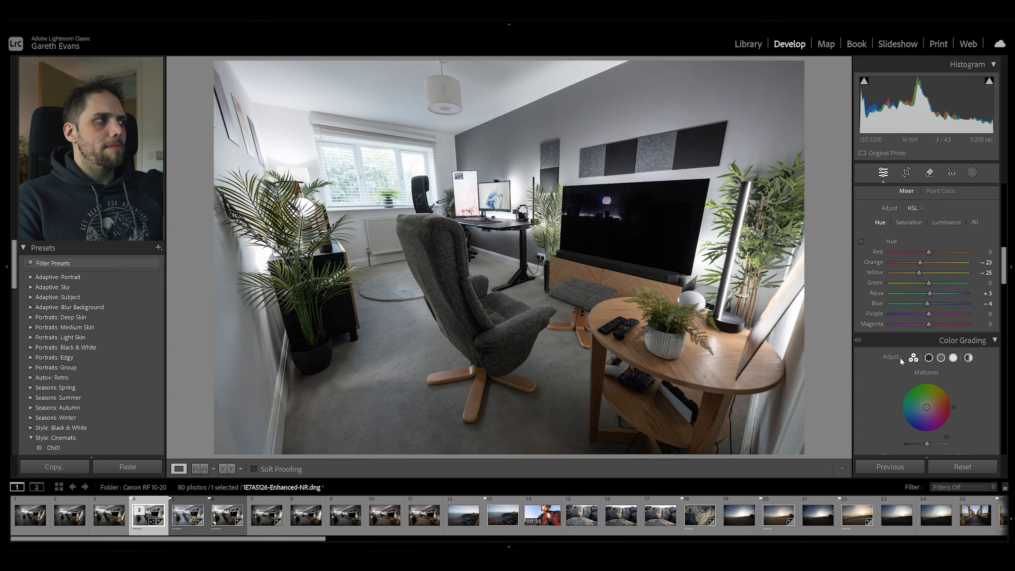
Leave colour grading neutral and set the calibration's red primary hue to +7 and blue primary hue to −8.
left_click(913, 357)
scroll(882, 326, "down", 4)
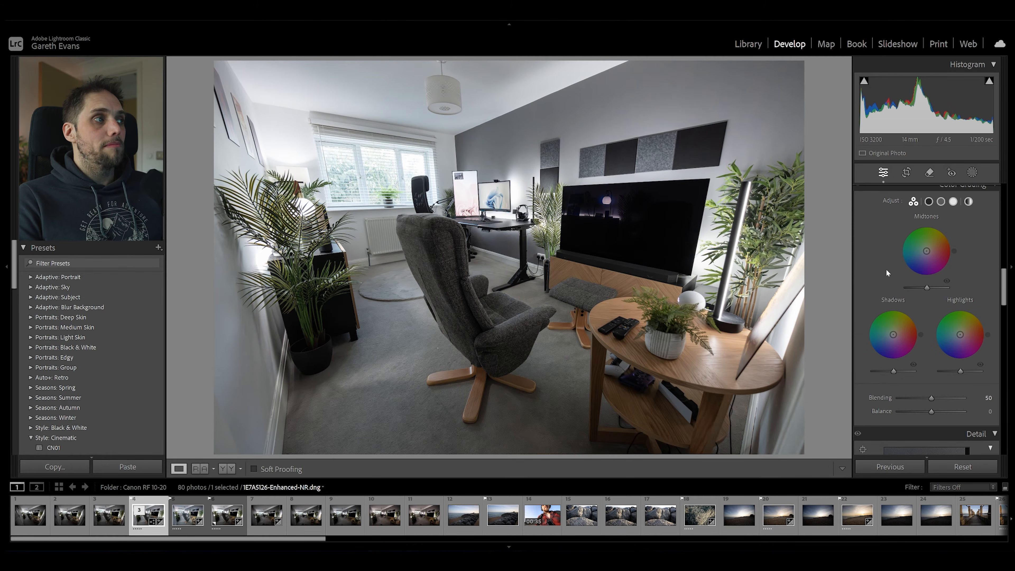
scroll(882, 288, "up", 2)
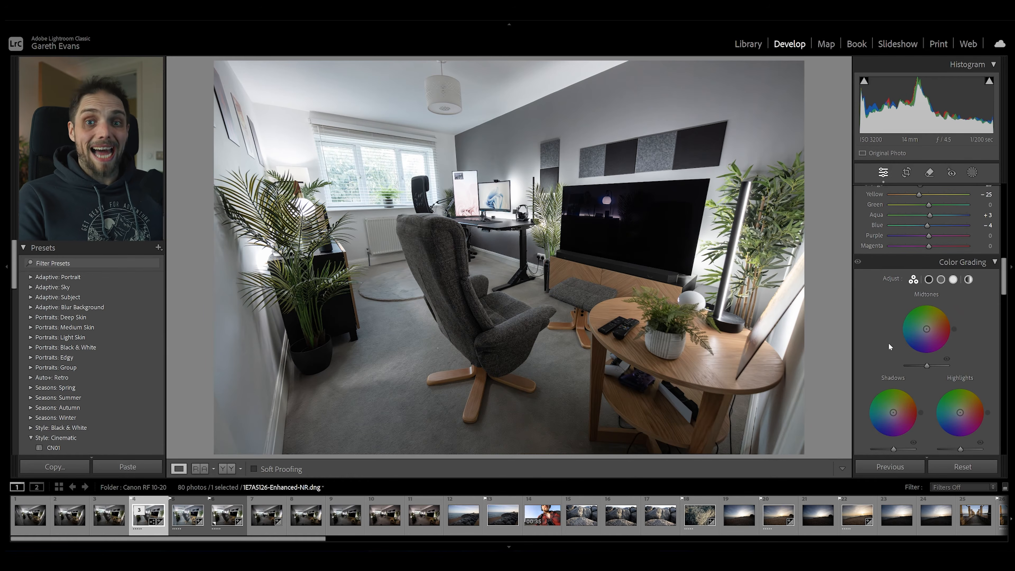
scroll(887, 342, "down", 6)
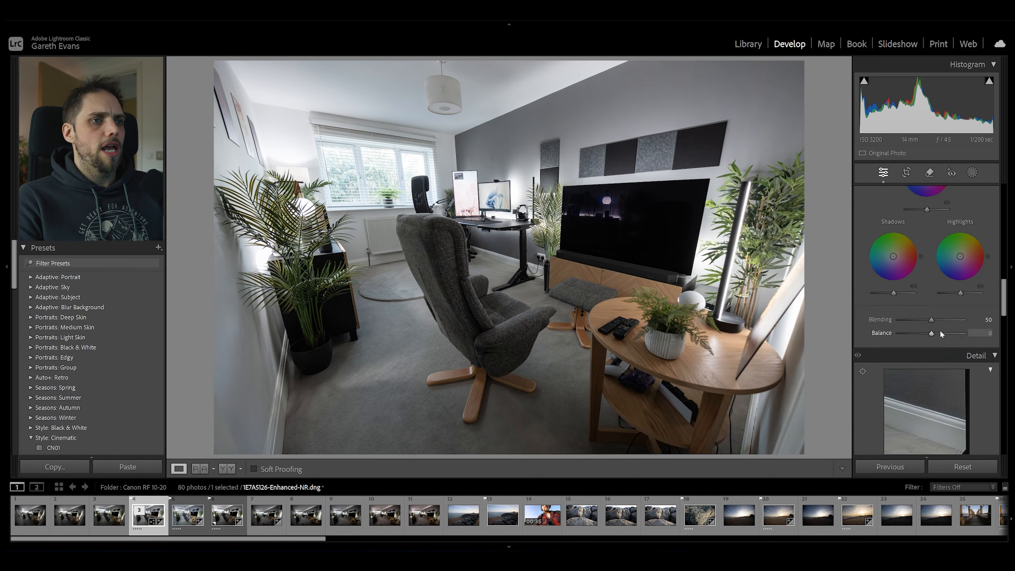
scroll(911, 339, "down", 10)
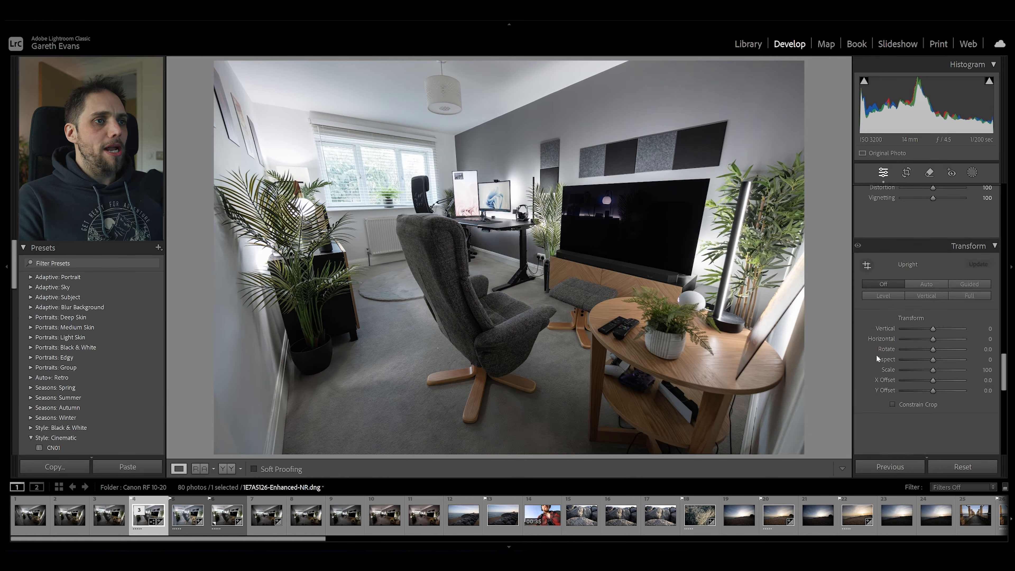
scroll(876, 353, "down", 8)
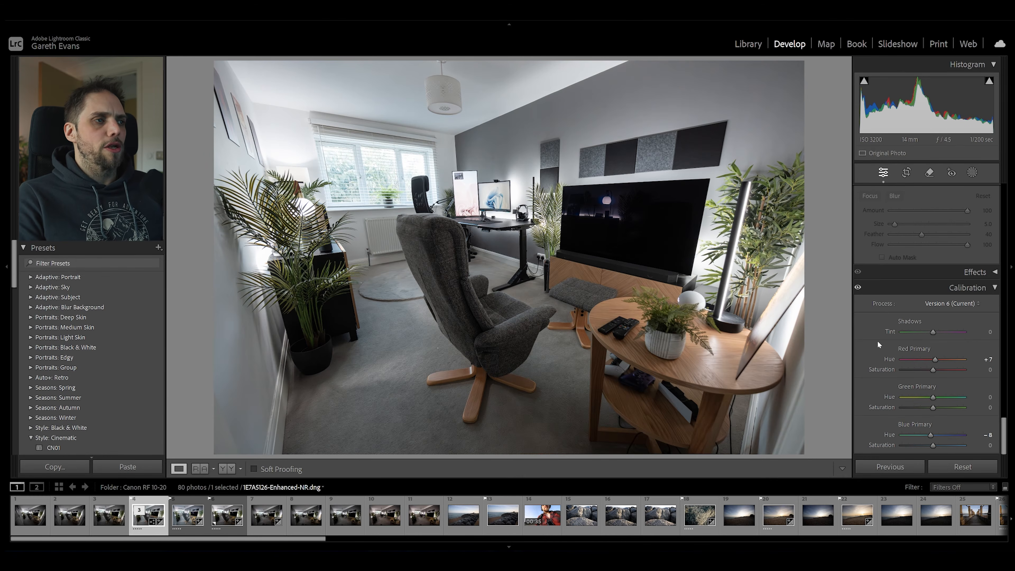
Add a radial gradient mask over the window with feather 100, and set its exposure to −0.57 and highlights to −18.
scroll(873, 359, "up", 15)
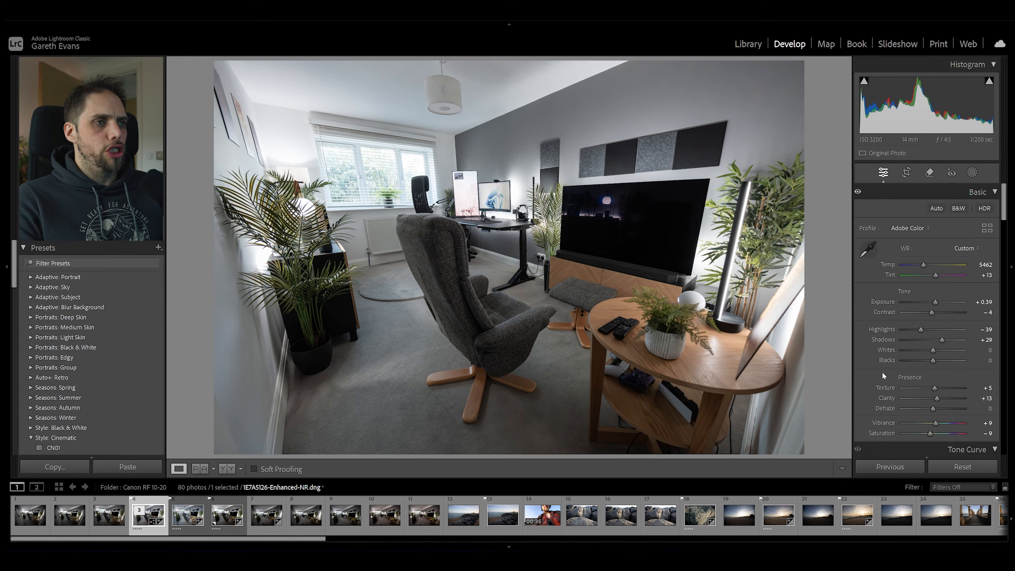
left_click(971, 173)
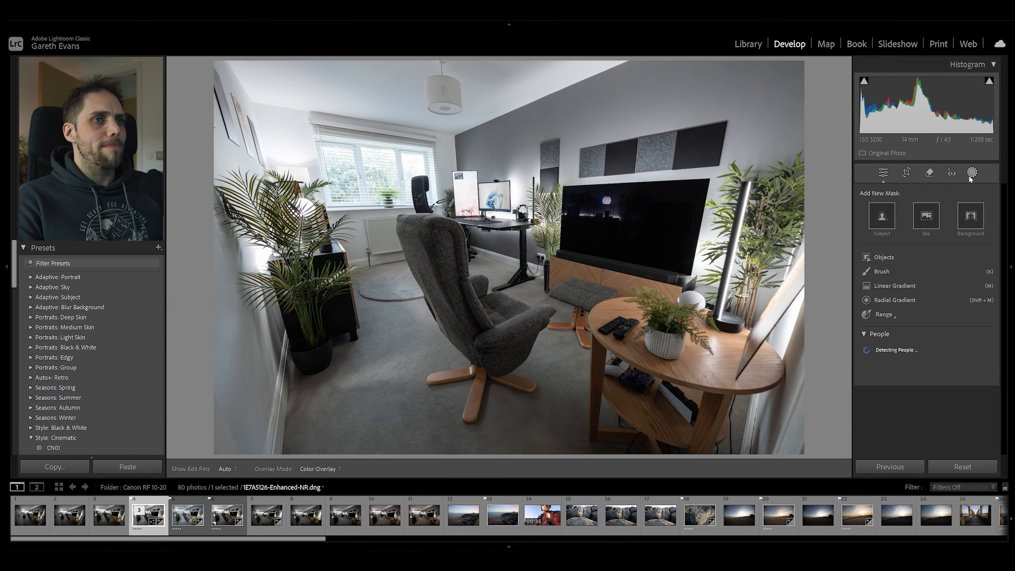
left_click(895, 300)
left_click_drag(357, 170, 451, 227)
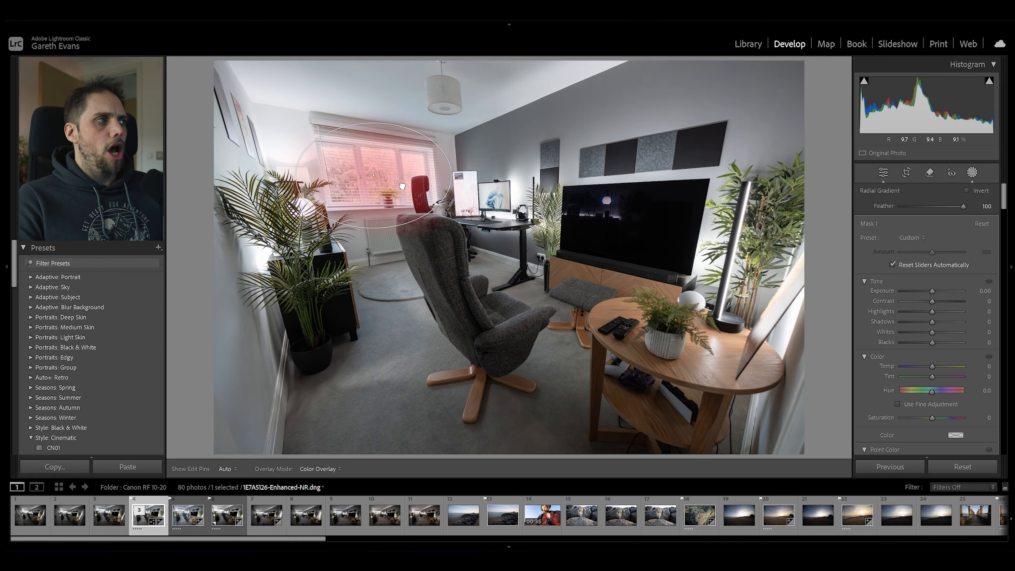
left_click_drag(932, 291, 925, 313)
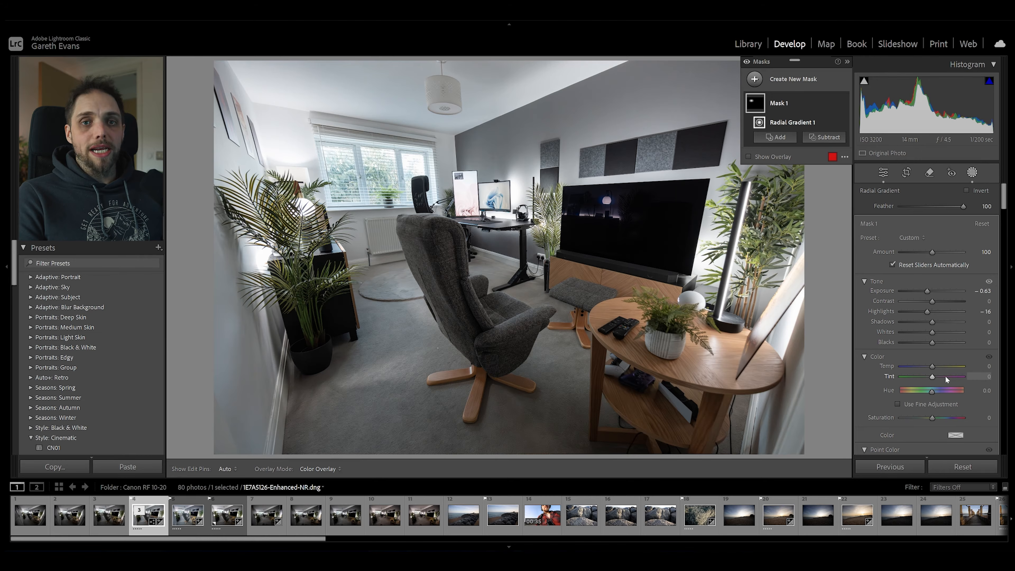
left_click_drag(928, 292, 912, 311)
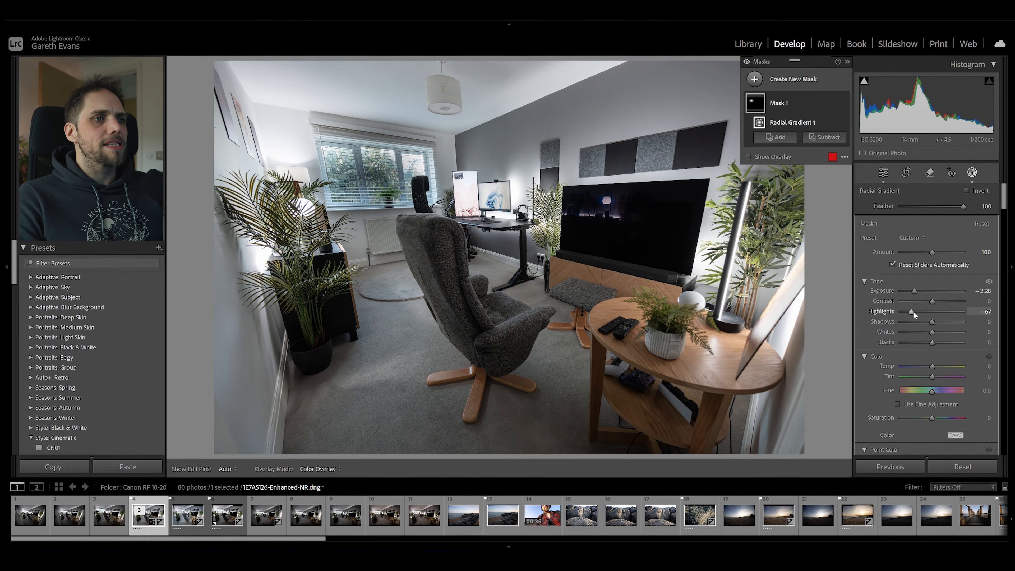
left_click_drag(912, 311, 926, 311)
left_click_drag(914, 291, 926, 312)
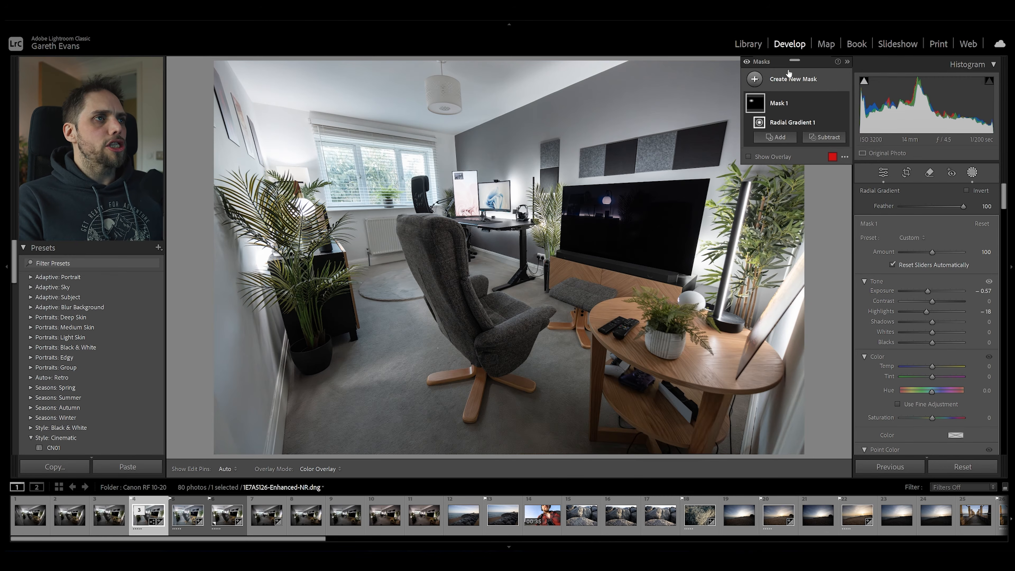
Add a linear gradient mask rising from the photo's lower edge to the desk, and raise its exposure to 0.46.
left_click(796, 81)
left_click(804, 191)
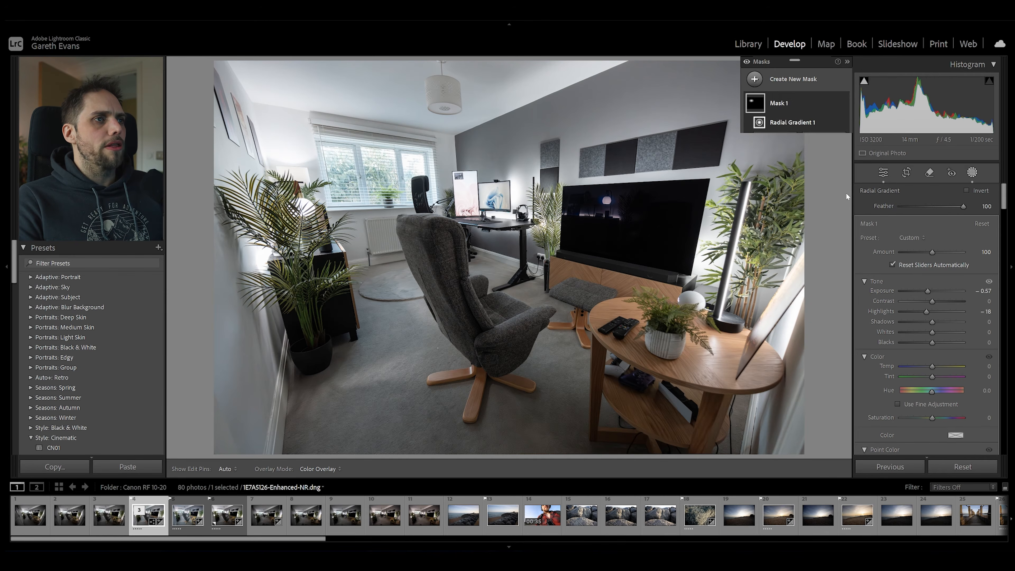
left_click_drag(536, 458, 481, 216)
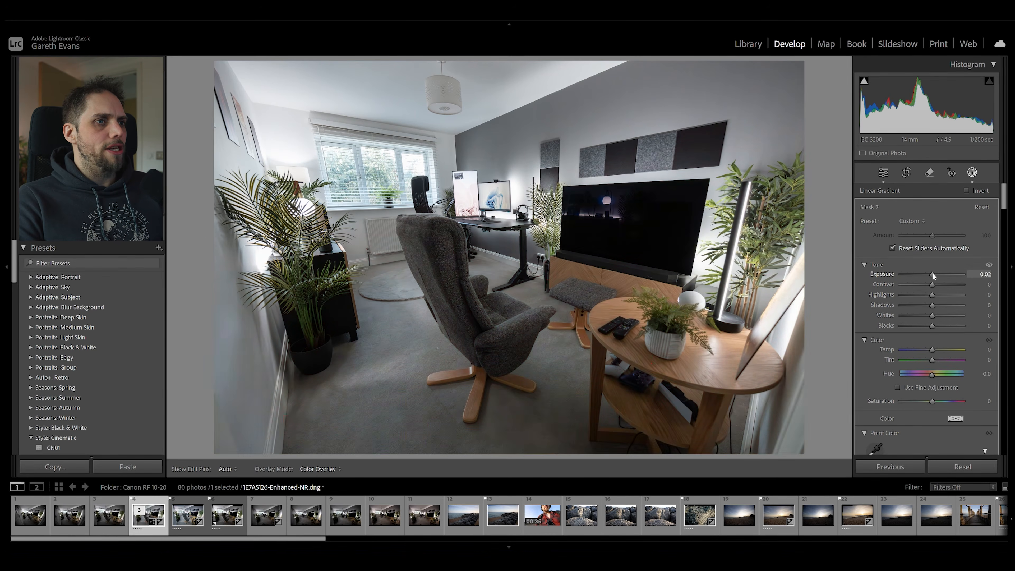
left_click_drag(932, 273, 935, 274)
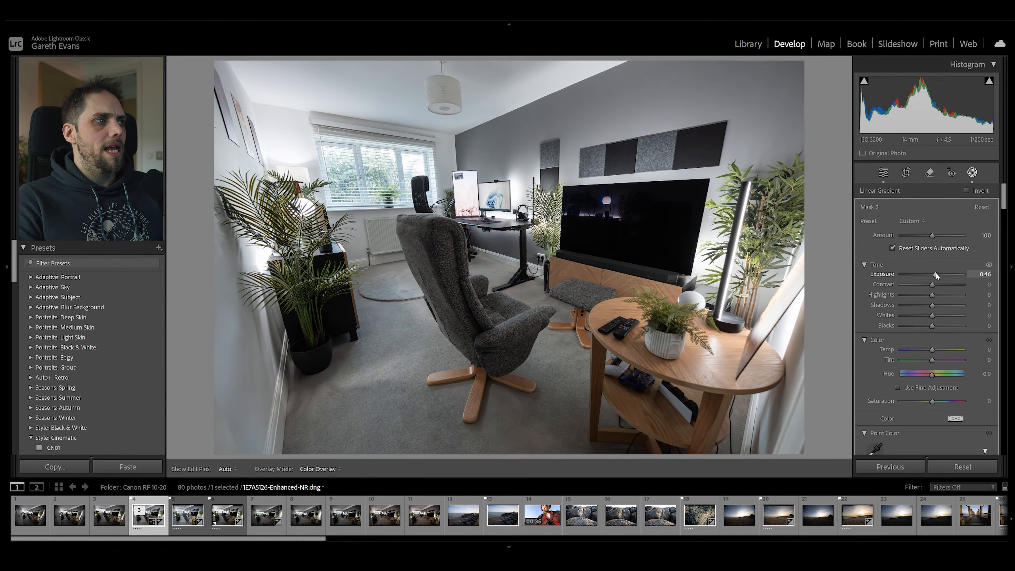
Adjust the linear gradient's fade toward the back of the room and centre it on the armchair's armrest.
left_click_drag(469, 173, 465, 107)
left_click_drag(495, 286, 505, 343)
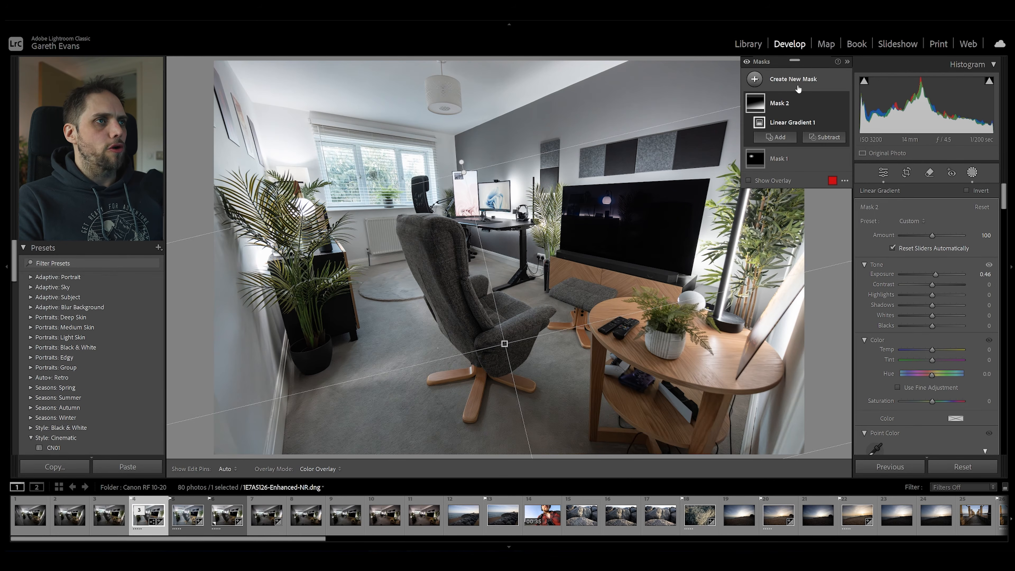
Add a radial gradient mask with feather 100 over the middle of the room near the TV unit, and set its exposure to 0.74.
left_click(755, 79)
left_click(832, 208)
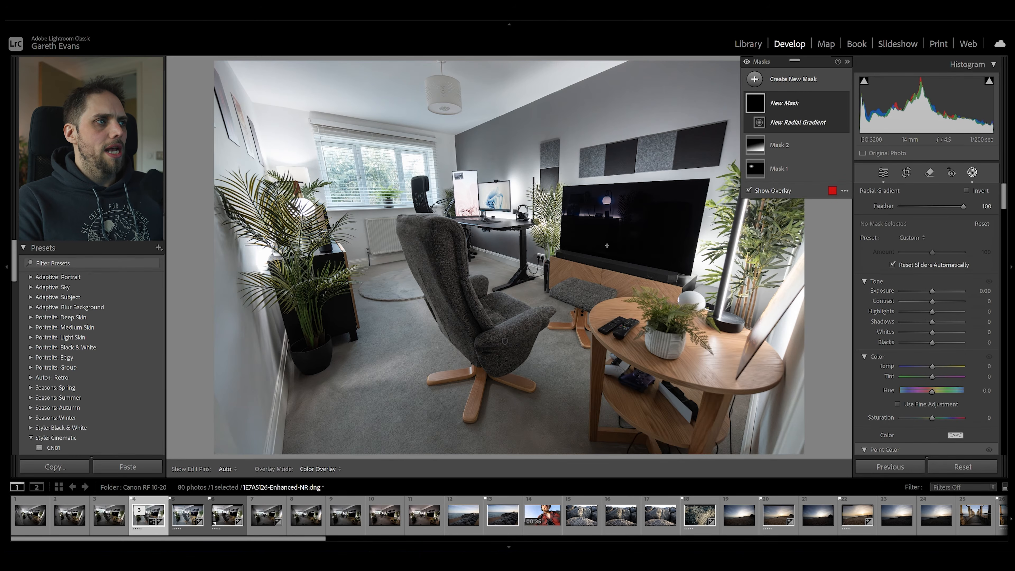
left_click_drag(501, 228, 771, 432)
left_click_drag(579, 256, 601, 302)
left_click_drag(932, 291, 938, 291)
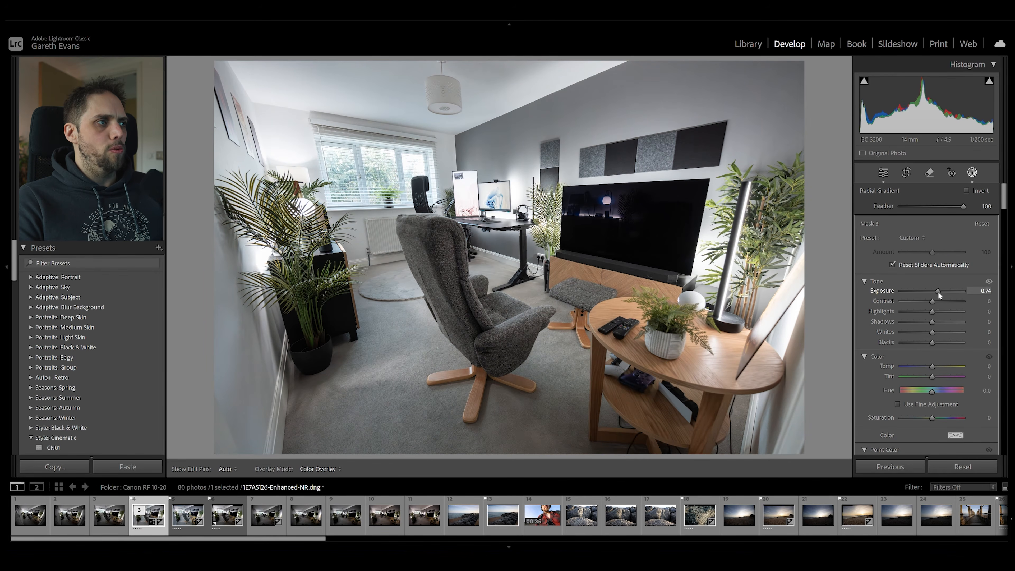
left_click_drag(513, 276, 522, 264)
Add a brush mask with feather 100 and flow 50, and set its exposure to 0.46.
left_click(803, 78)
left_click(805, 177)
scroll(285, 145, "down", 13)
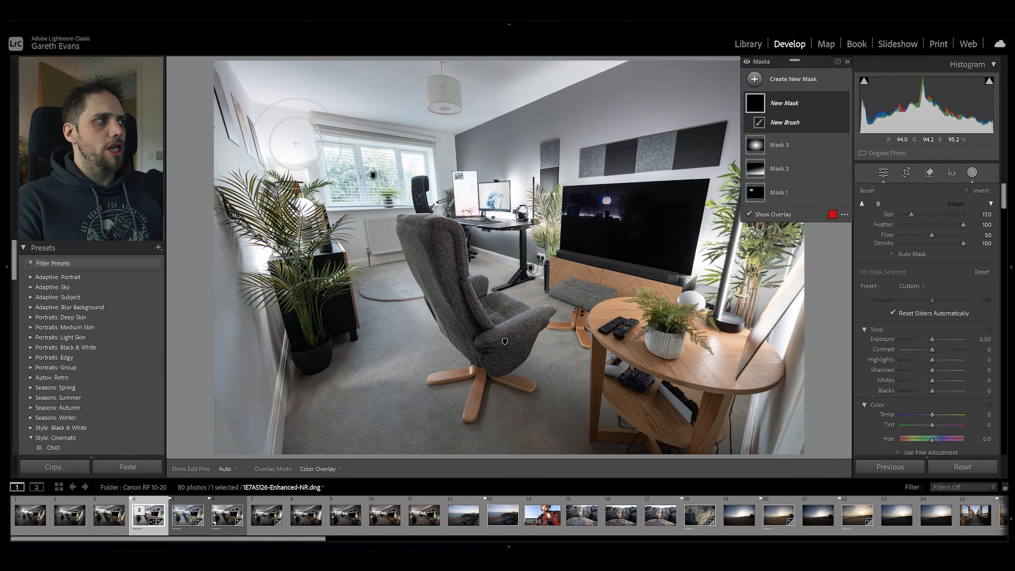
left_click_drag(932, 339, 935, 340)
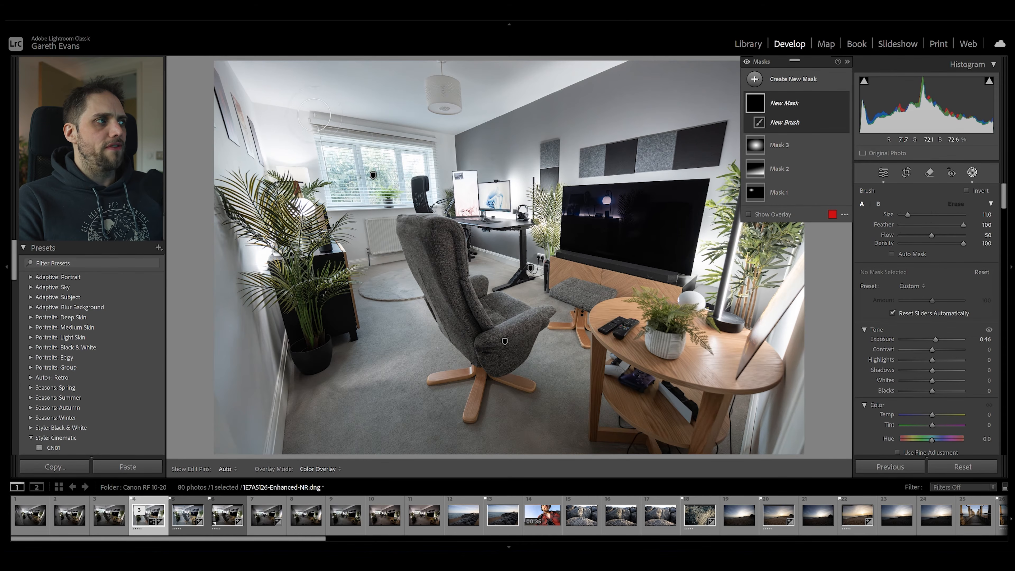
Paint the brush mask over the walls around the window, the feature wall, the plant-side wall, the armchair and the TV unit.
mouse_move(329, 125)
left_mouse_down()
mouse_move(434, 135)
mouse_move(287, 130)
mouse_move(451, 147)
left_mouse_up()
left_click_drag(455, 146, 438, 182)
mouse_move(460, 146)
left_mouse_down()
mouse_move(523, 133)
mouse_move(461, 149)
mouse_move(646, 75)
mouse_move(518, 126)
mouse_move(556, 126)
left_mouse_up()
scroll(481, 153, "up", 5)
mouse_move(481, 153)
left_mouse_down()
mouse_move(509, 174)
mouse_move(482, 166)
mouse_move(488, 153)
mouse_move(485, 240)
mouse_move(498, 246)
mouse_move(478, 245)
left_mouse_up()
mouse_move(239, 255)
left_mouse_down()
mouse_move(212, 196)
mouse_move(267, 352)
left_mouse_up()
left_click_drag(248, 145, 276, 168)
mouse_move(625, 91)
left_mouse_down()
mouse_move(576, 84)
mouse_move(728, 130)
mouse_move(819, 285)
mouse_move(744, 242)
mouse_move(694, 246)
left_mouse_up()
left_click(494, 369)
left_click(440, 253)
left_click(468, 377)
left_click(635, 263)
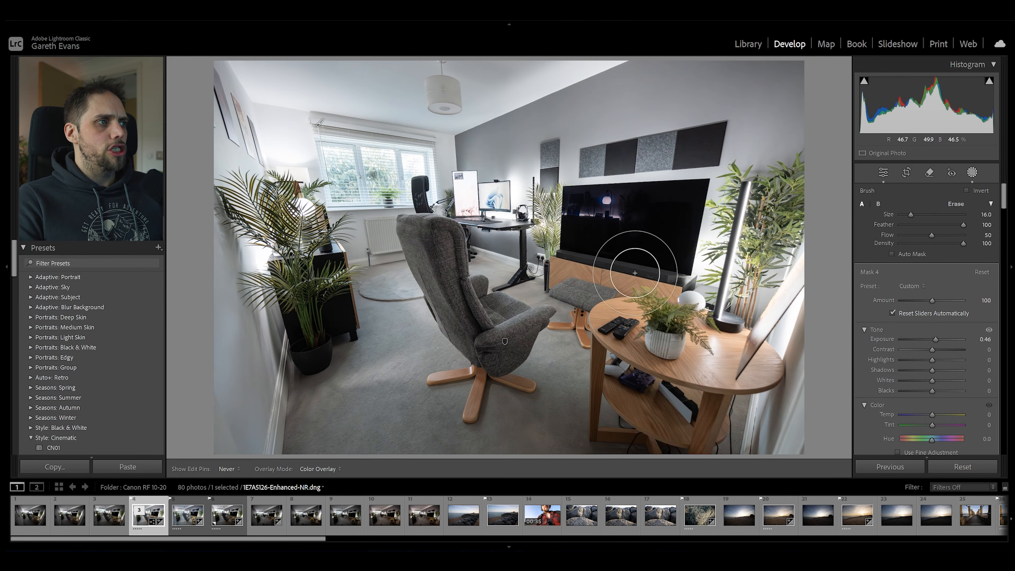
Raise the brush mask's exposure to 0.63 and paint further around the lamp, the radiator and the wall beside the window.
left_click_drag(935, 339, 939, 340)
left_click(458, 152)
left_click_drag(291, 163, 314, 192)
mouse_move(344, 237)
left_mouse_down()
mouse_move(391, 242)
mouse_move(451, 228)
mouse_move(456, 240)
left_mouse_up()
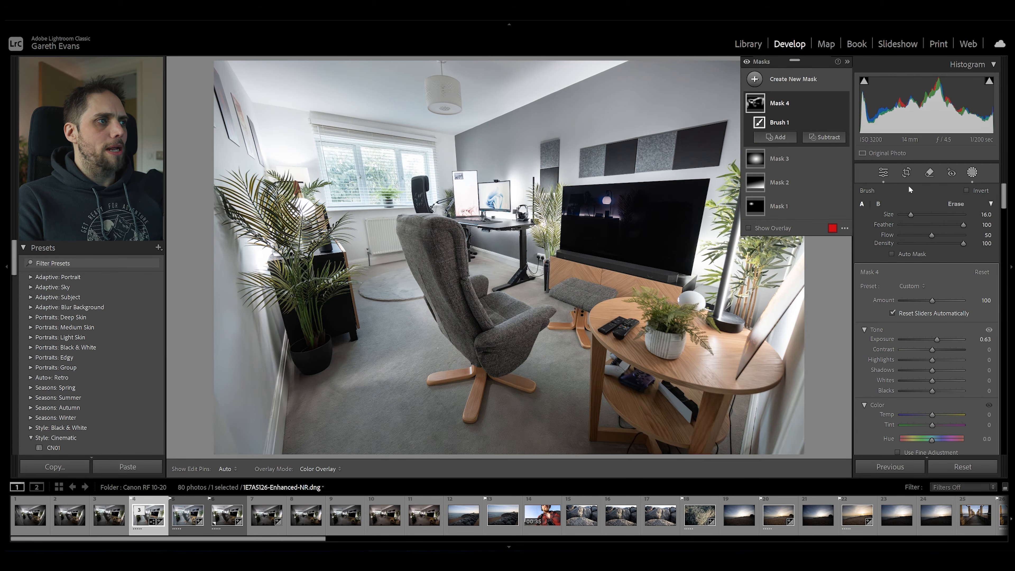
Leave masking and set the photo's overall exposure to +0.13.
left_click(883, 173)
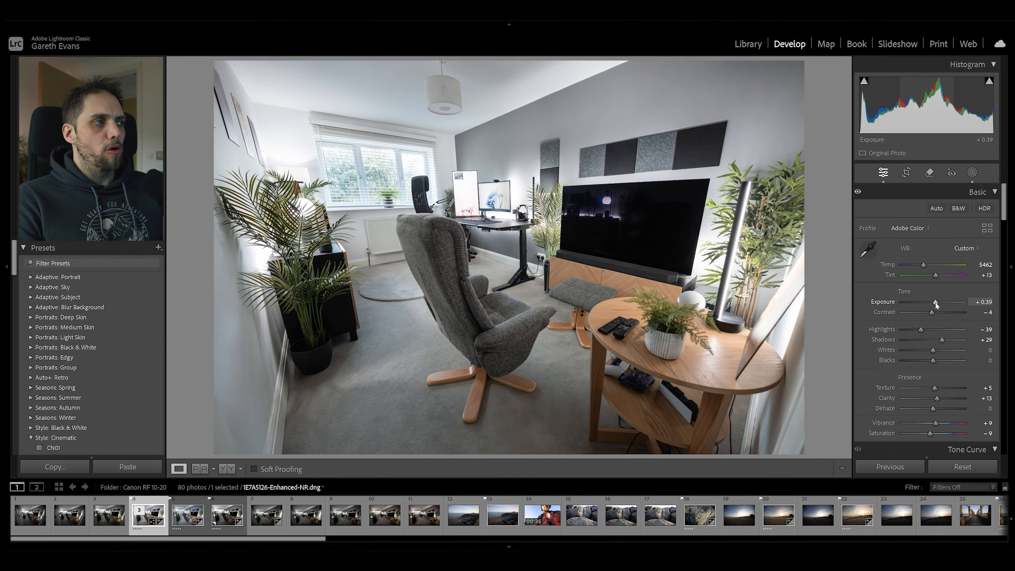
left_click_drag(936, 305, 934, 306)
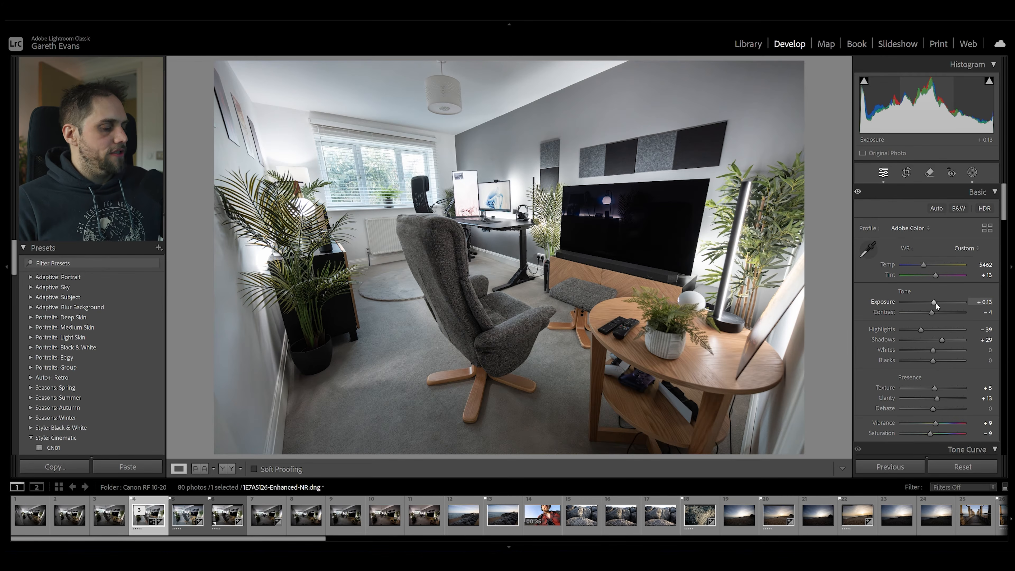
Compare the edited photo with its unedited version several times.
key("backslash")
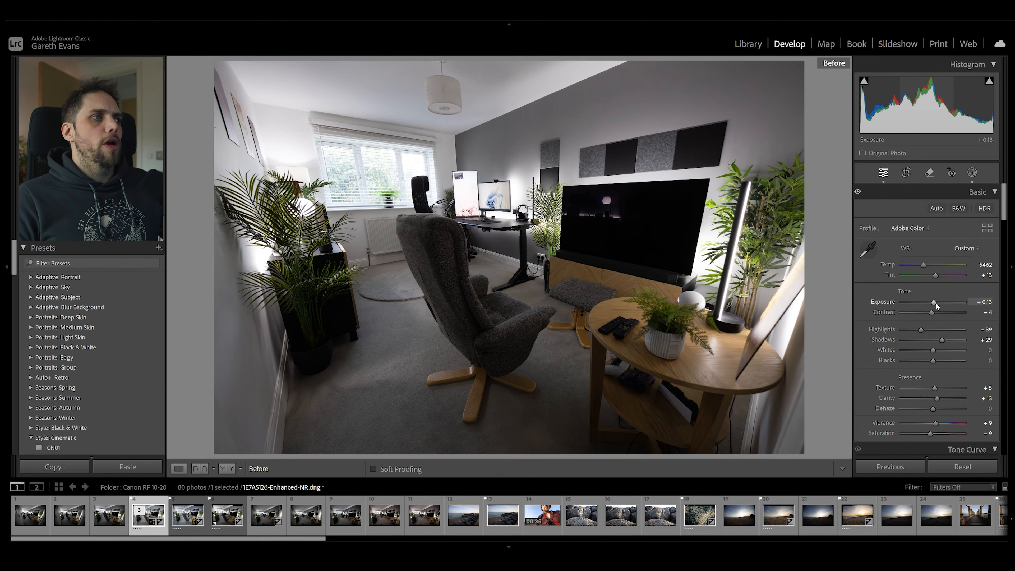
key("backslash")
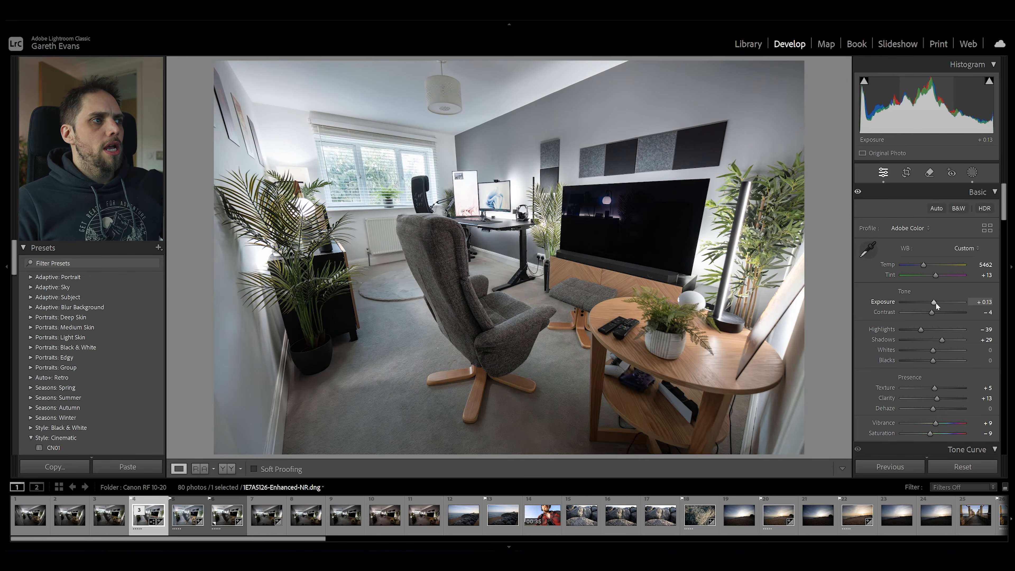
key("backslash")
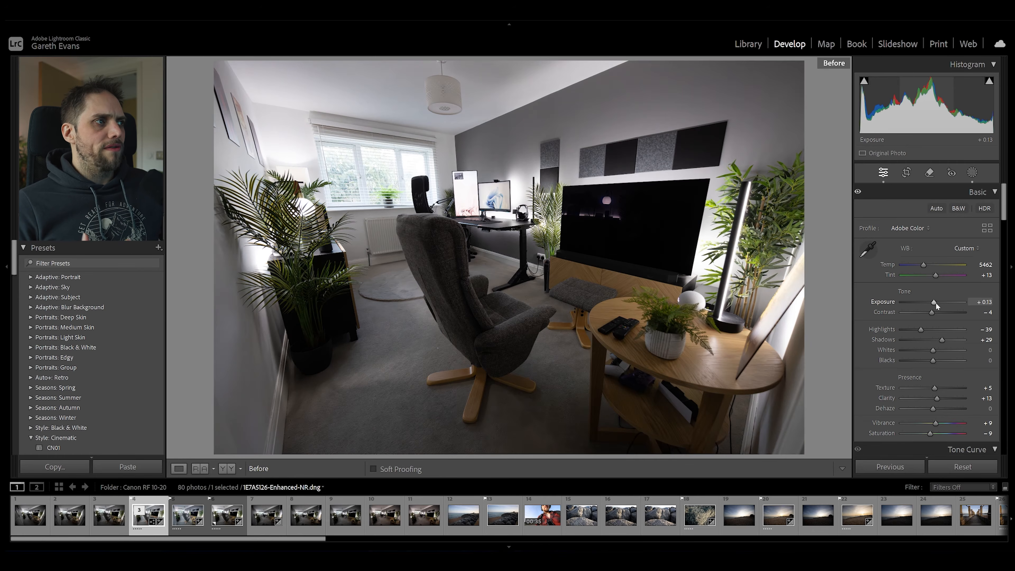
key("backslash")
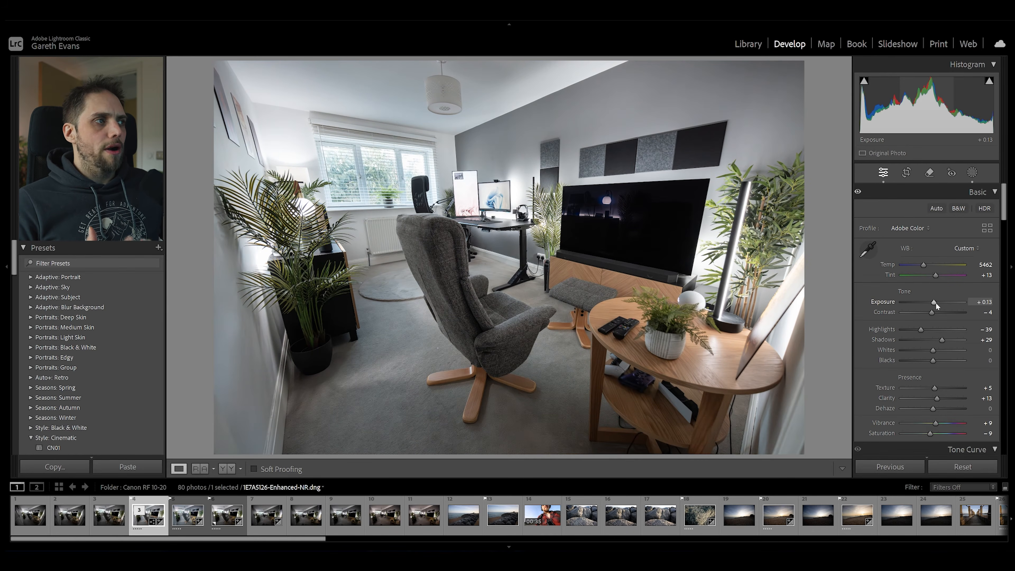
key("backslash")
key("backslash")
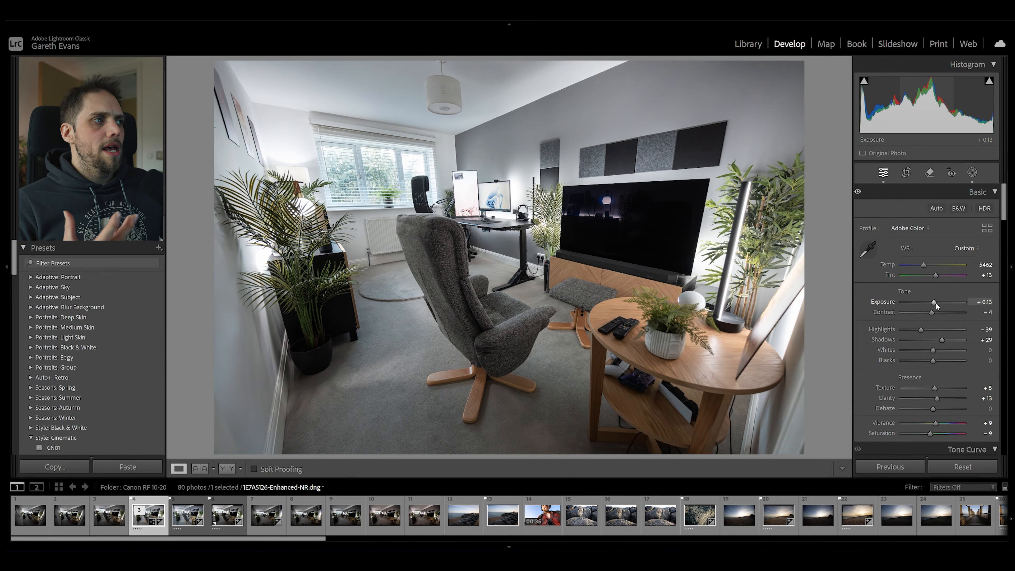
key("backslash")
key("backslash")
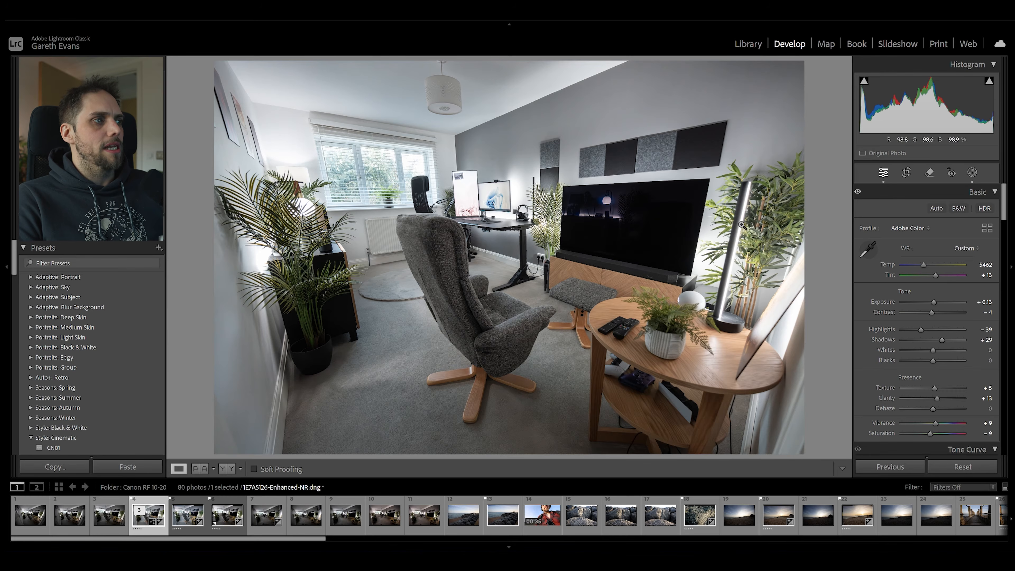
Add an inverted radial gradient mask with feather 100 around the room's centre, and set its exposure to −0.33 to darken the edges.
left_click(971, 173)
left_click(755, 79)
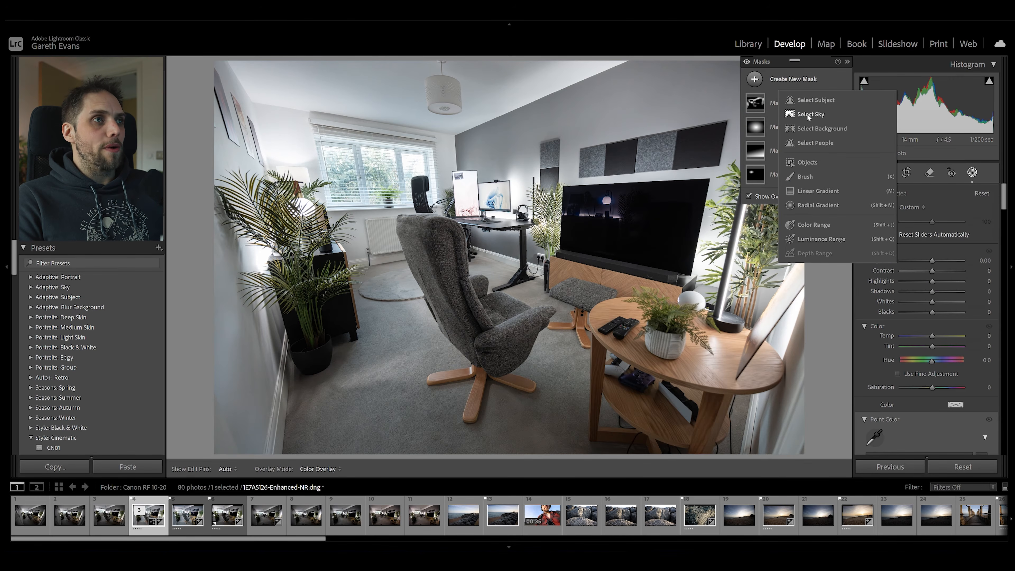
left_click(815, 208)
left_click_drag(485, 183, 791, 416)
left_click_drag(591, 214, 626, 263)
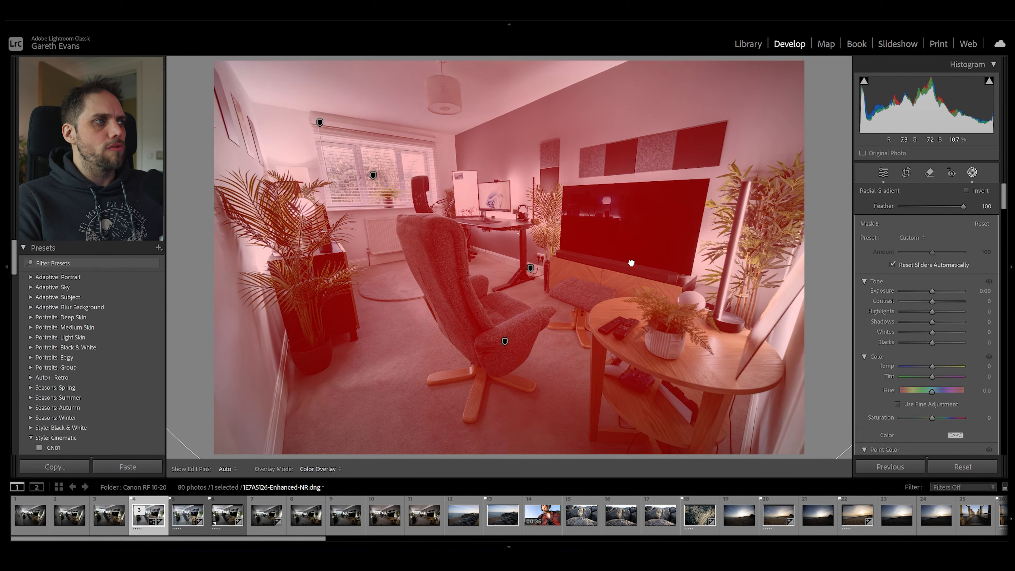
left_click(984, 190)
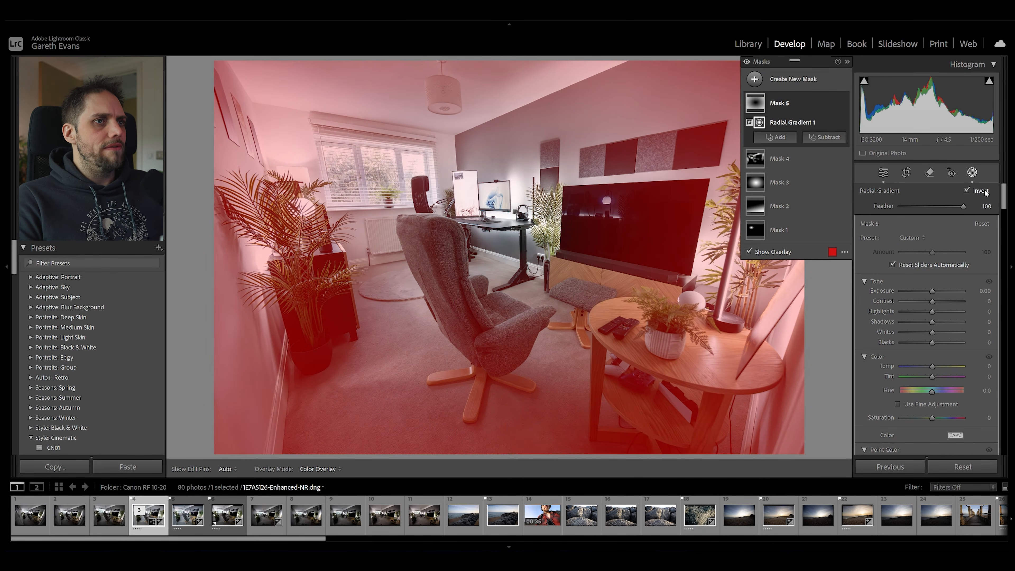
left_click_drag(932, 294, 930, 294)
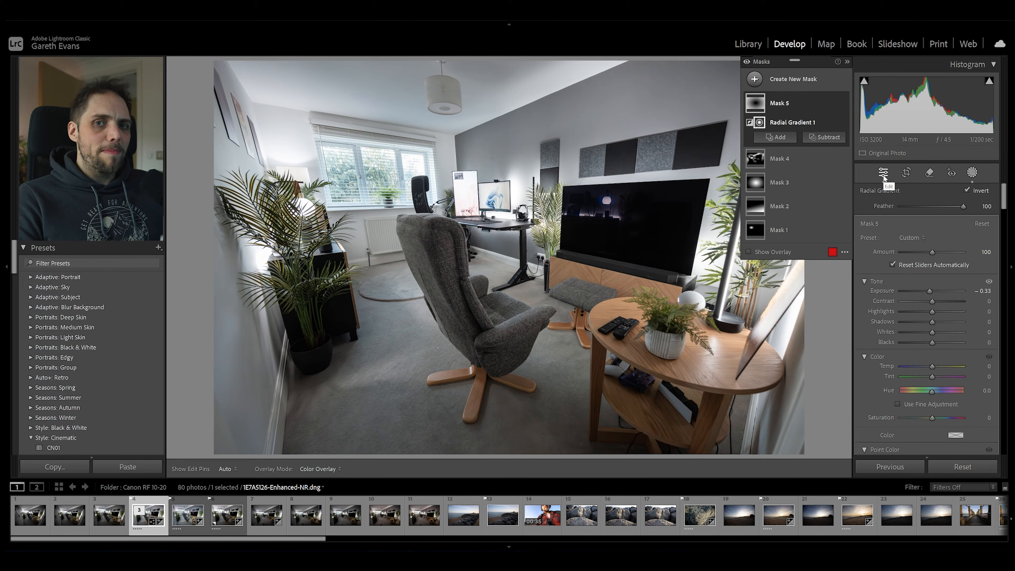
left_click(883, 173)
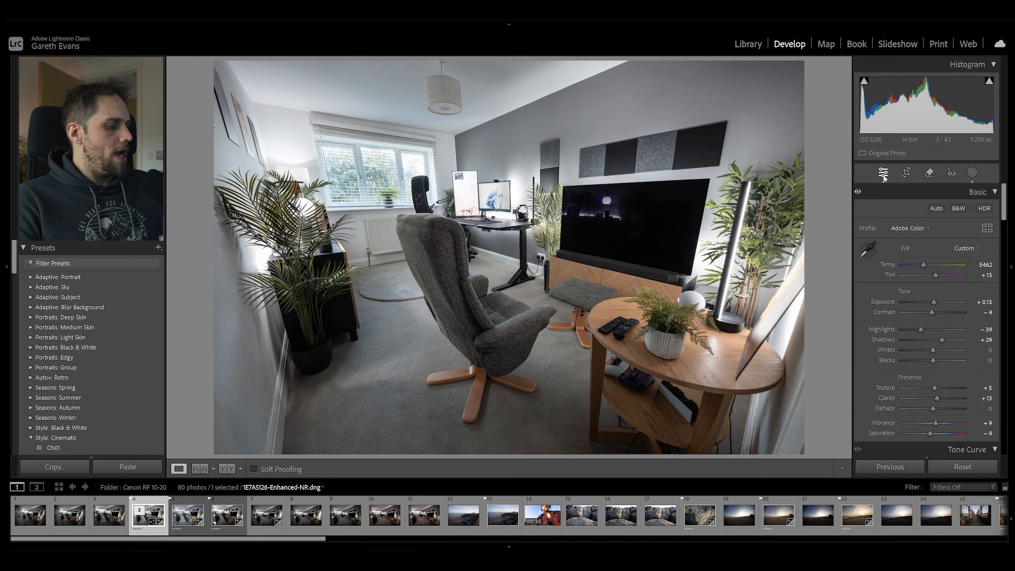
Check the darkened-edge result against the unedited photo.
key("backslash")
key("backslash")
key("backslash")
key("backslash")
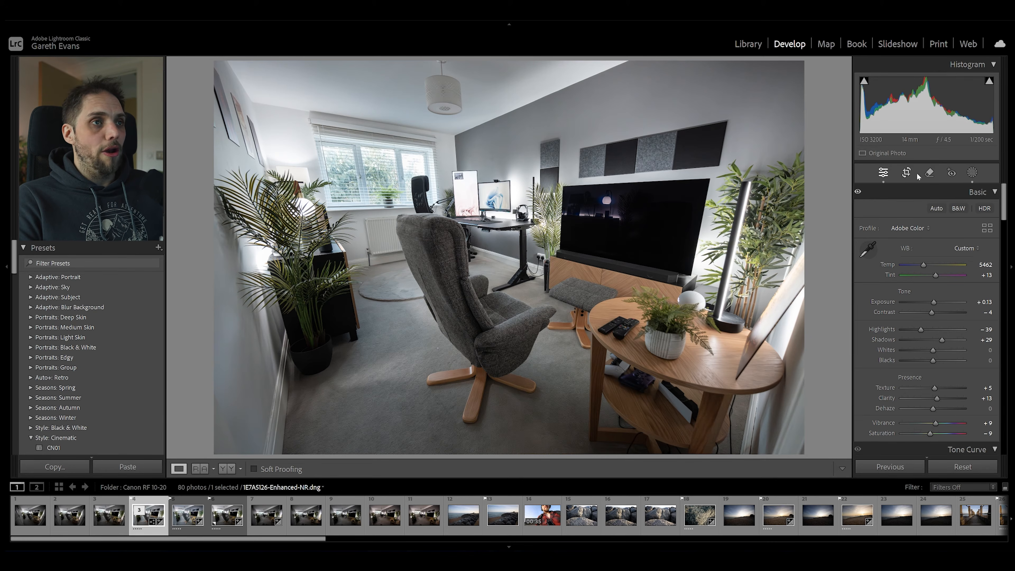
With the Remove tool using generative AI, paint over the lamp and shelf reflections on the TV screen at brush size 40.
left_click(927, 174)
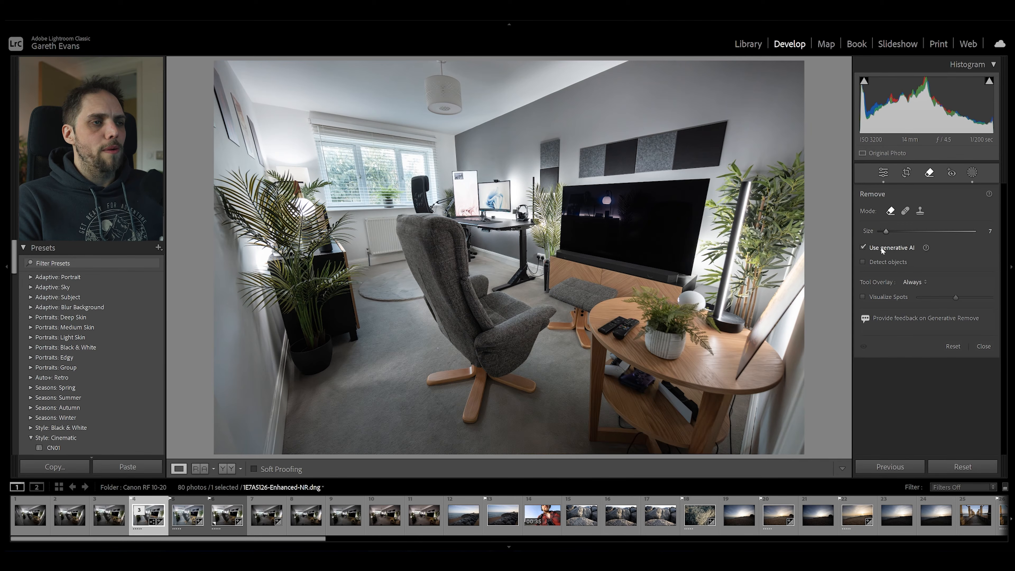
scroll(605, 202, "up", 1)
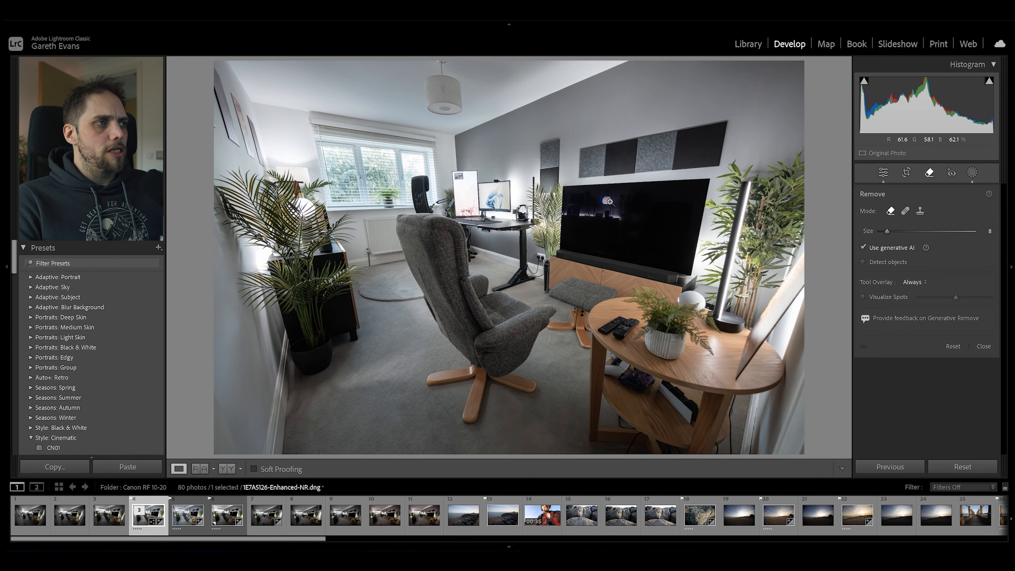
key("z")
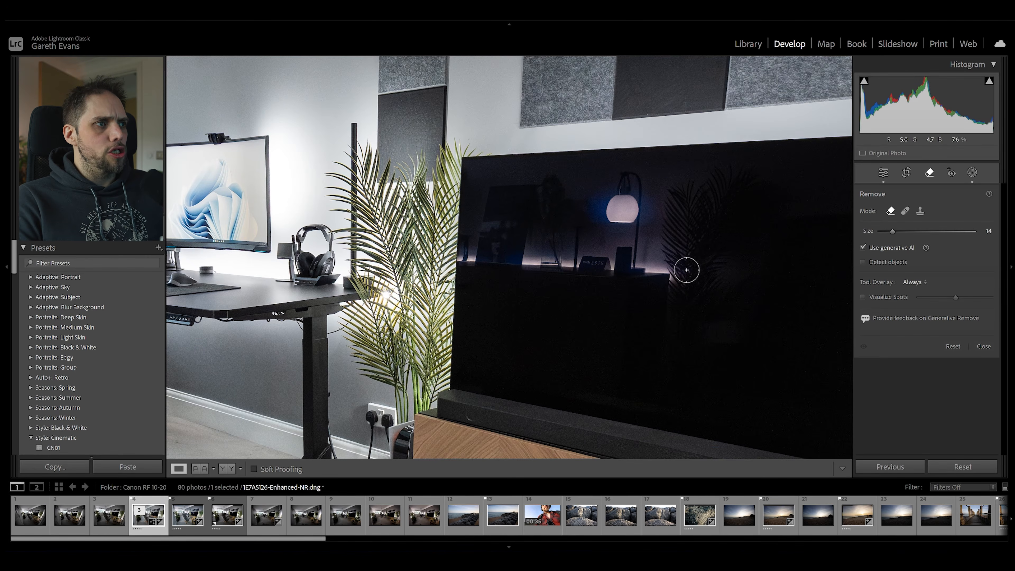
scroll(717, 277, "up", 6)
scroll(717, 277, "up", 4)
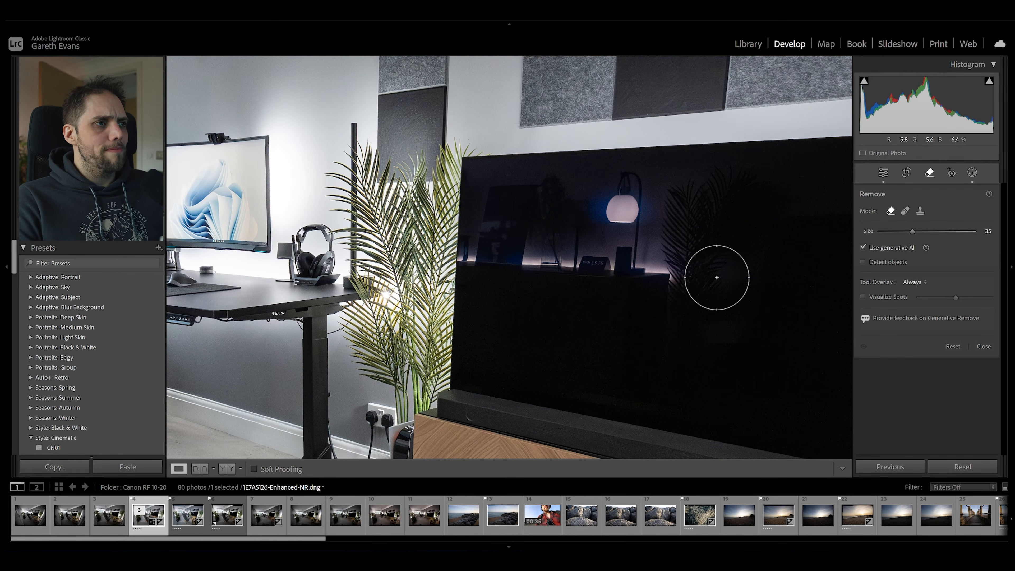
mouse_move(701, 219)
left_mouse_down()
mouse_move(779, 177)
mouse_move(765, 215)
mouse_move(683, 187)
mouse_move(619, 200)
mouse_move(601, 224)
mouse_move(635, 256)
mouse_move(652, 230)
mouse_move(584, 274)
mouse_move(563, 271)
mouse_move(642, 282)
mouse_move(497, 266)
mouse_move(497, 205)
mouse_move(569, 206)
left_mouse_up()
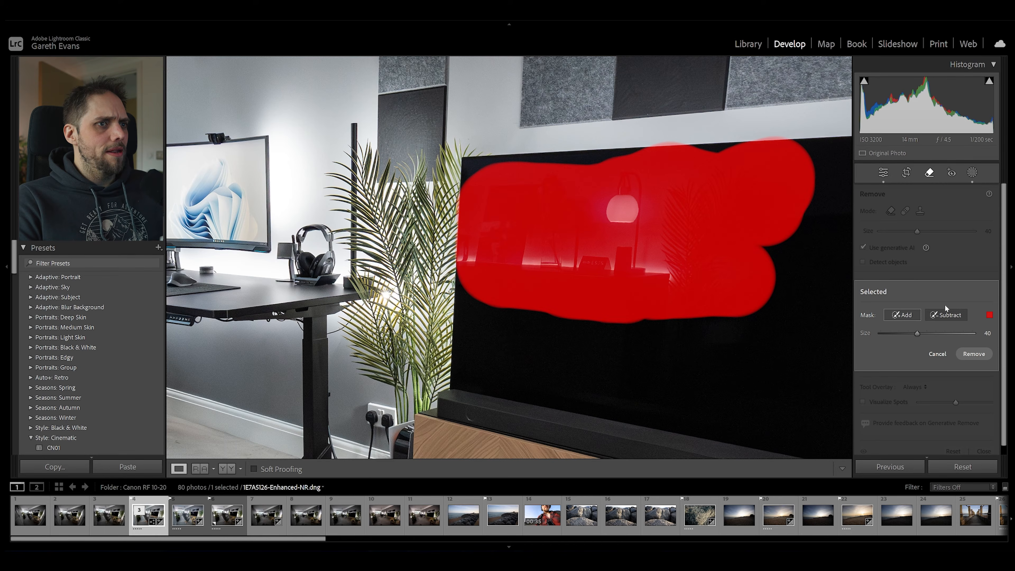
Subtract the removal mask's overspill along the TV's upper and plant-side edges, and generate the removal of the screen reflections.
scroll(658, 126, "down", 8)
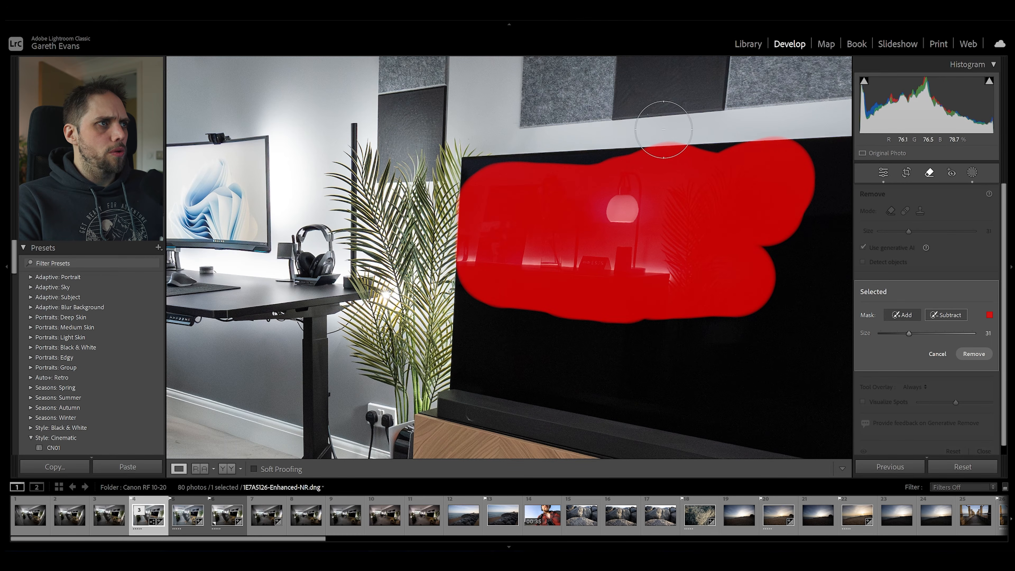
left_click_drag(659, 143, 817, 141)
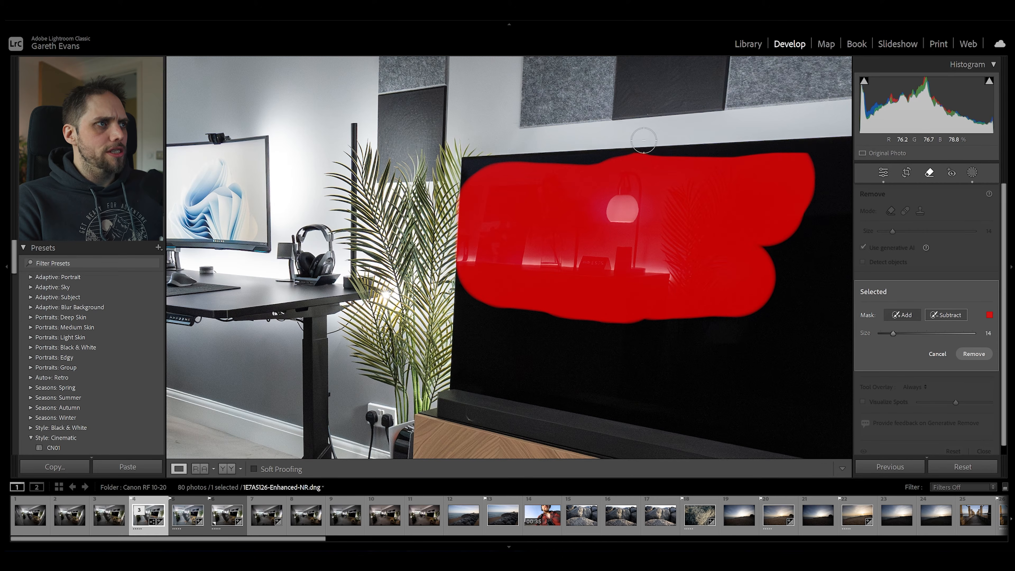
left_click_drag(451, 196, 445, 269)
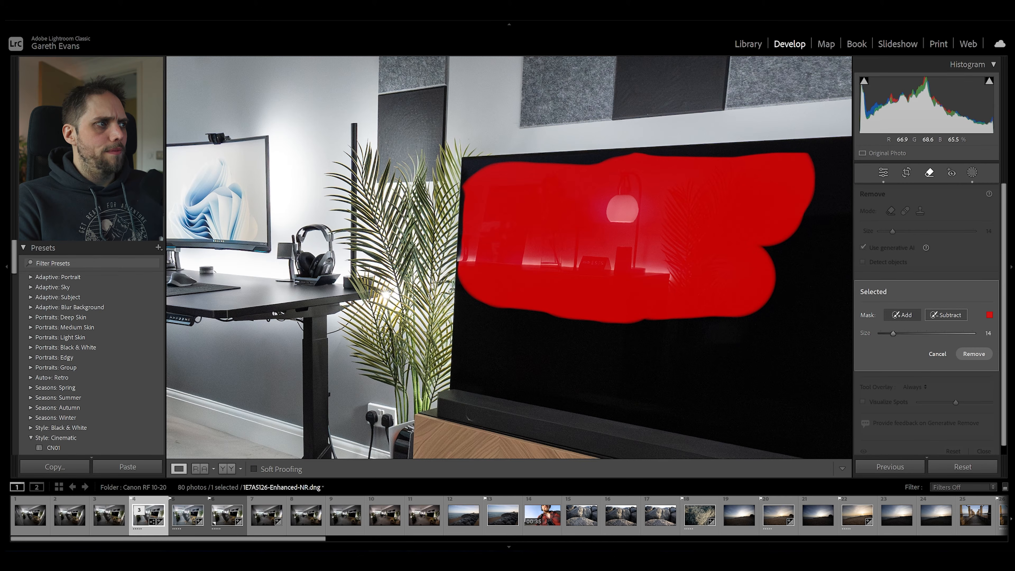
left_click(902, 315)
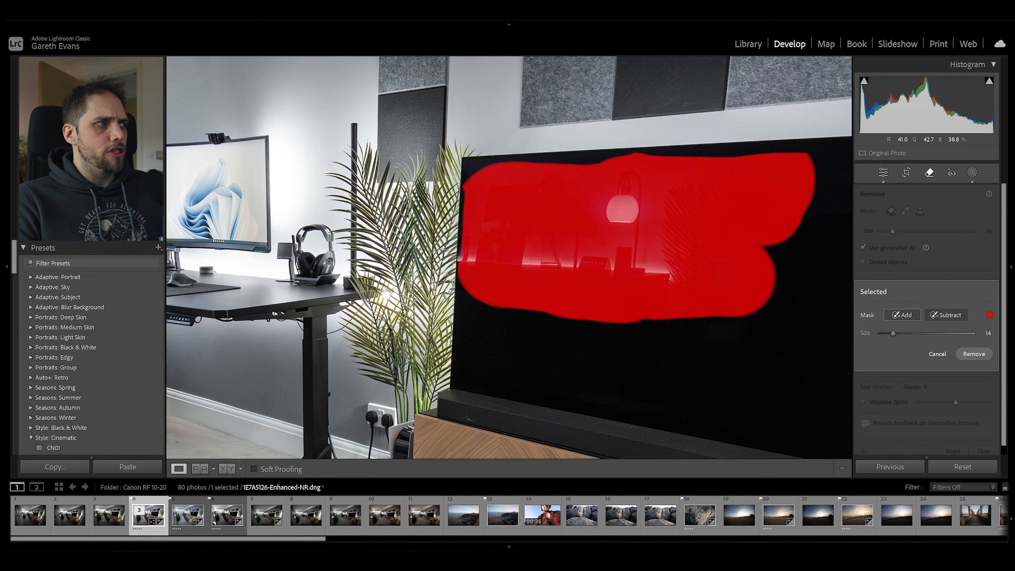
scroll(466, 260, "down", 5)
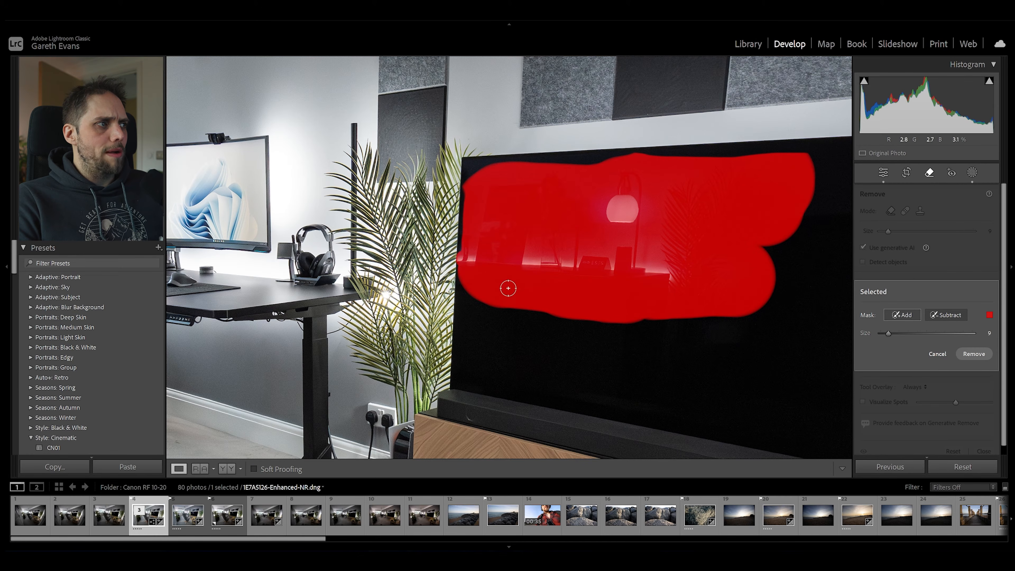
left_click(979, 354)
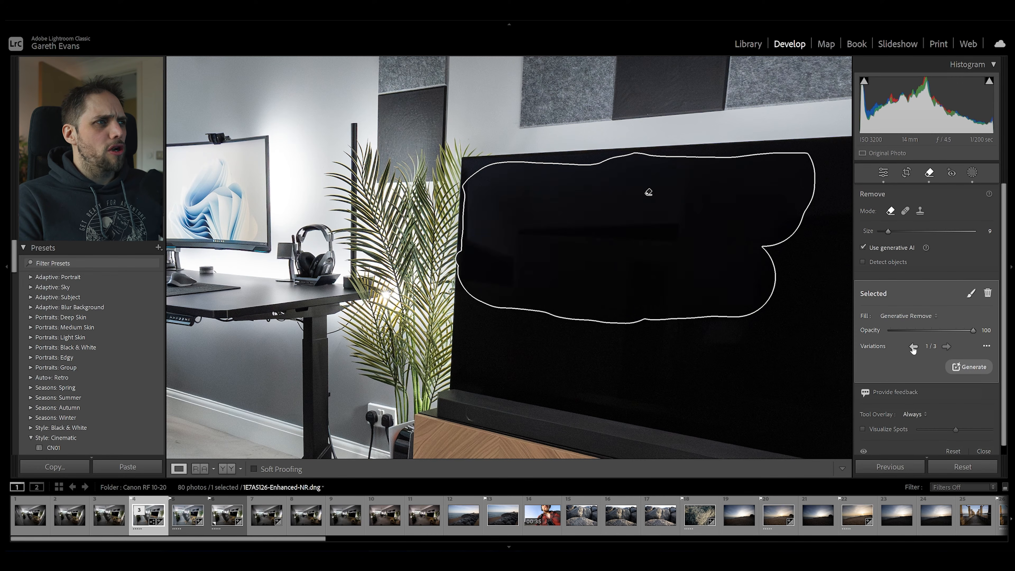
left_click(882, 172)
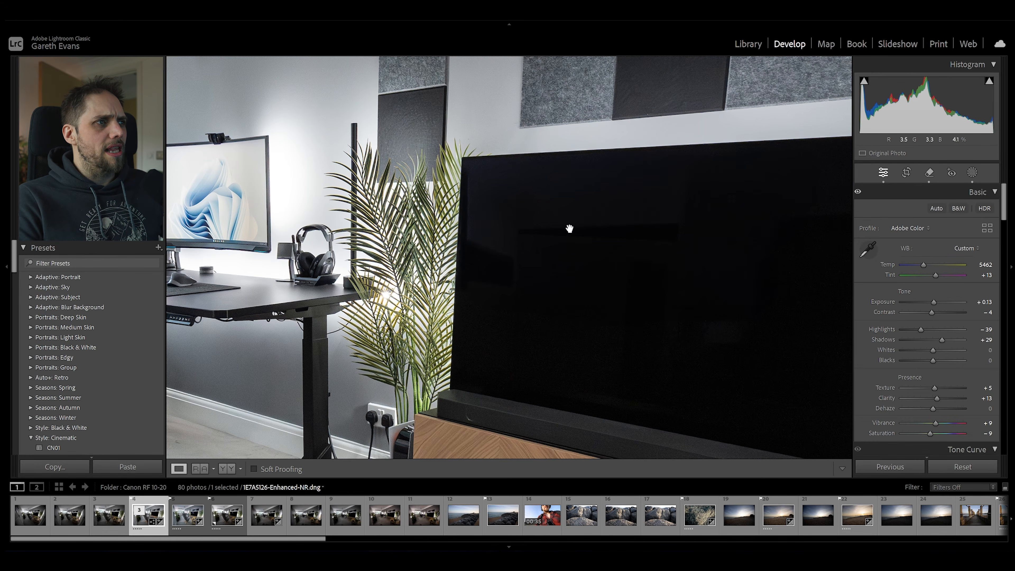
Examine the whole photo and a close-up of the desk and armchair.
left_click(450, 227)
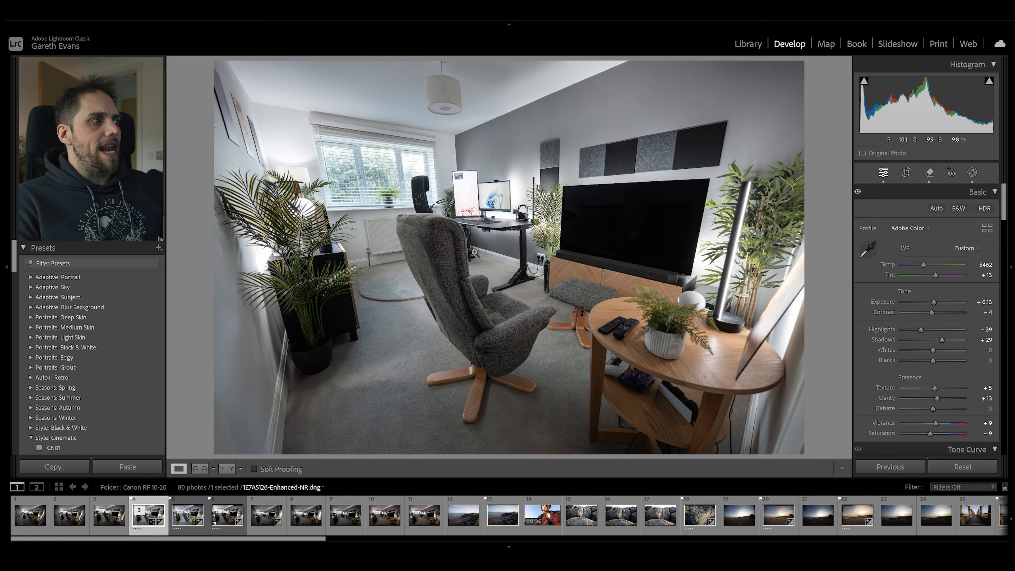
left_click(477, 230)
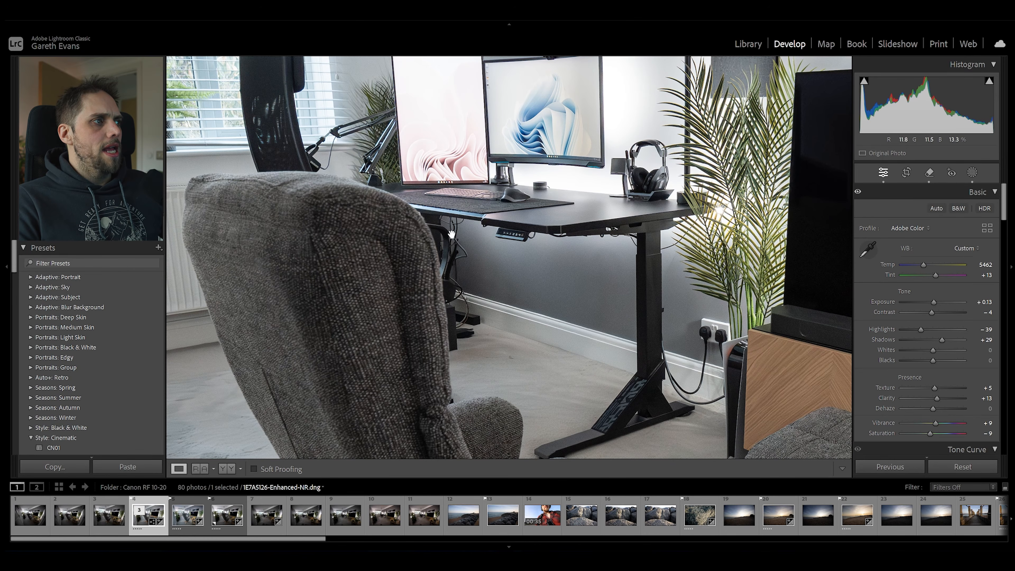
Paint over the cables hanging beneath the desk beside the armchair with the generative Remove tool at size 6, and generate their removal.
left_click(929, 172)
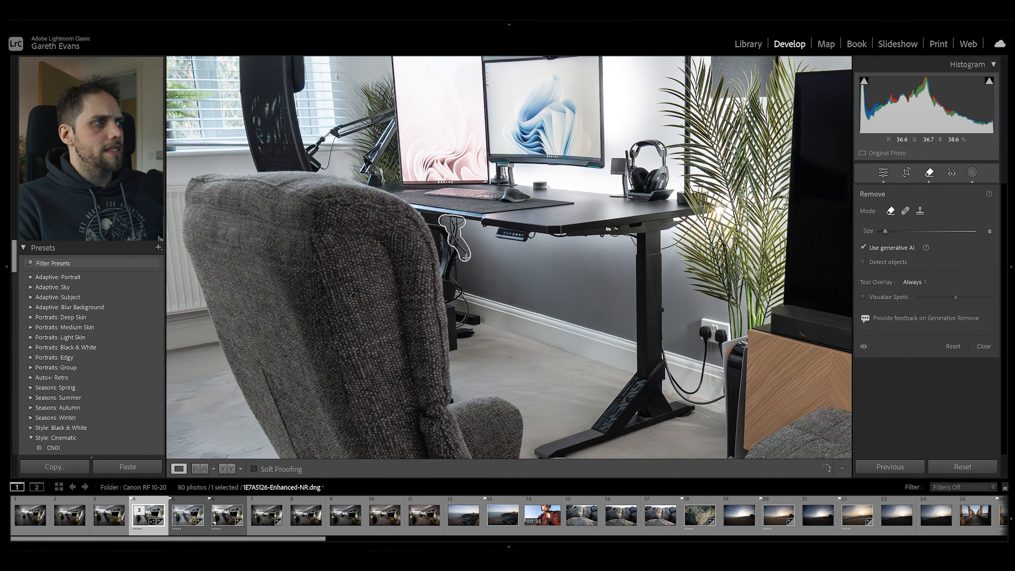
left_click_drag(451, 252, 454, 256)
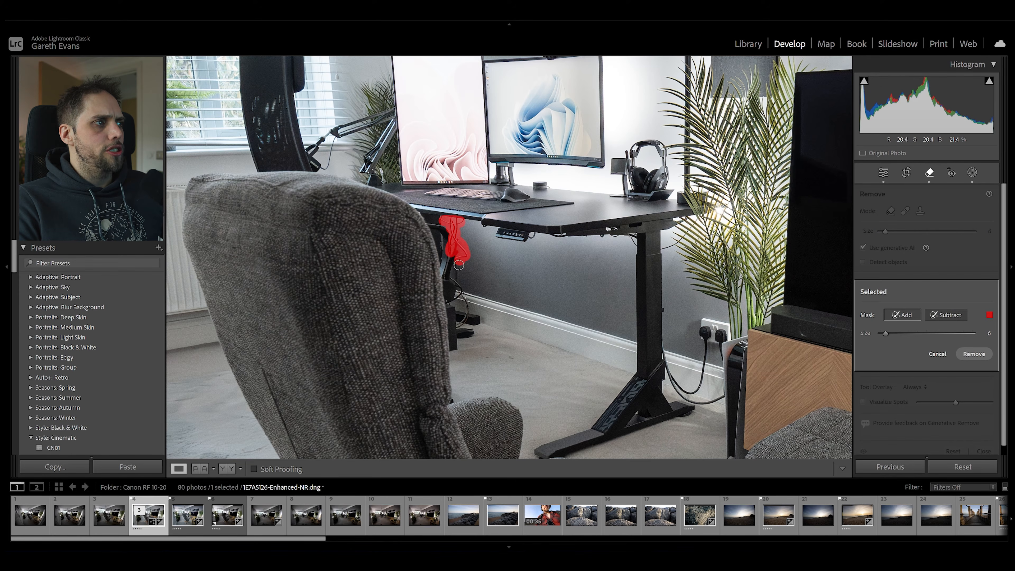
left_click_drag(452, 276, 460, 298)
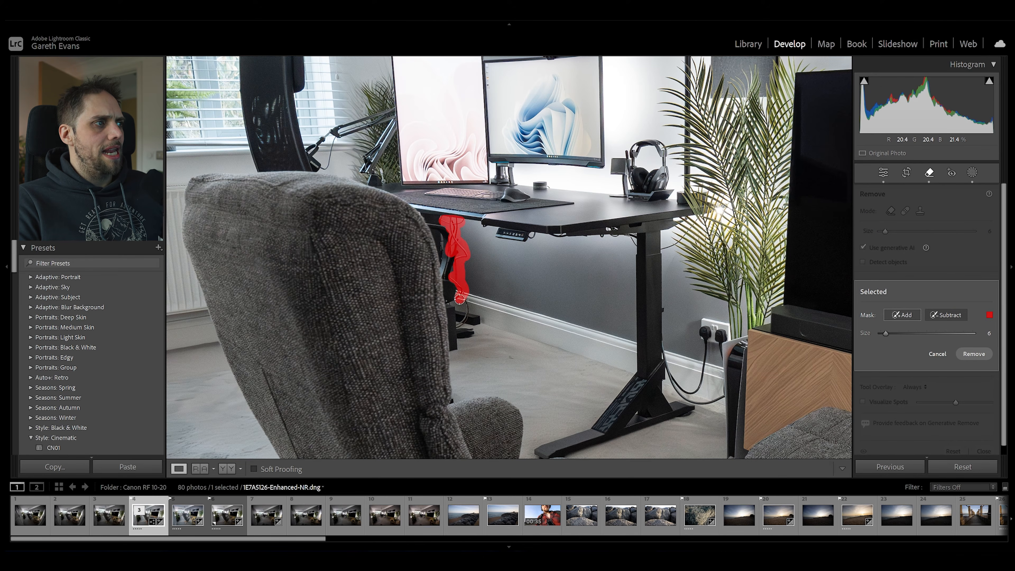
mouse_move(467, 311)
left_mouse_down()
mouse_move(463, 326)
mouse_move(464, 304)
mouse_move(447, 304)
left_mouse_up()
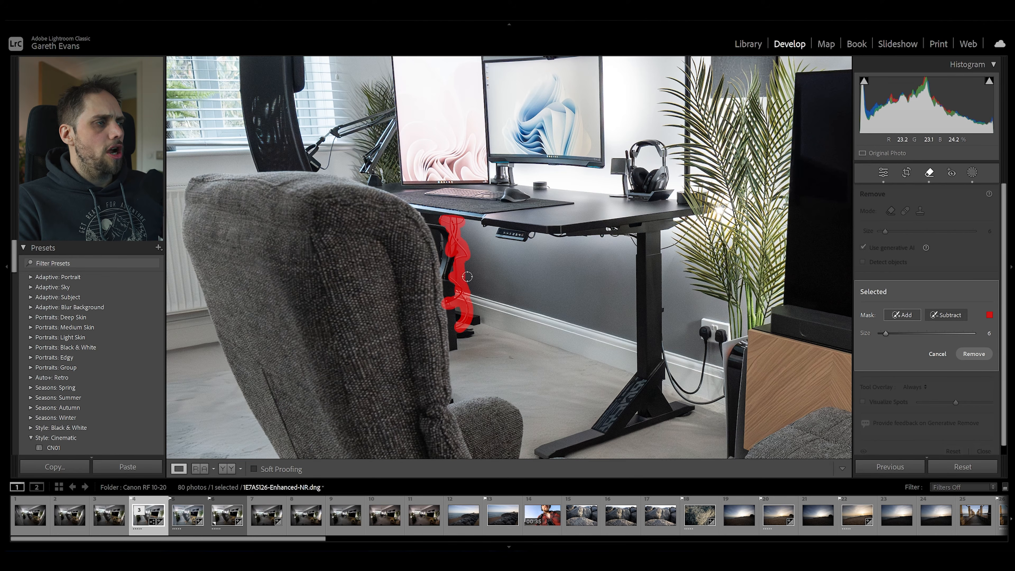
left_click(974, 354)
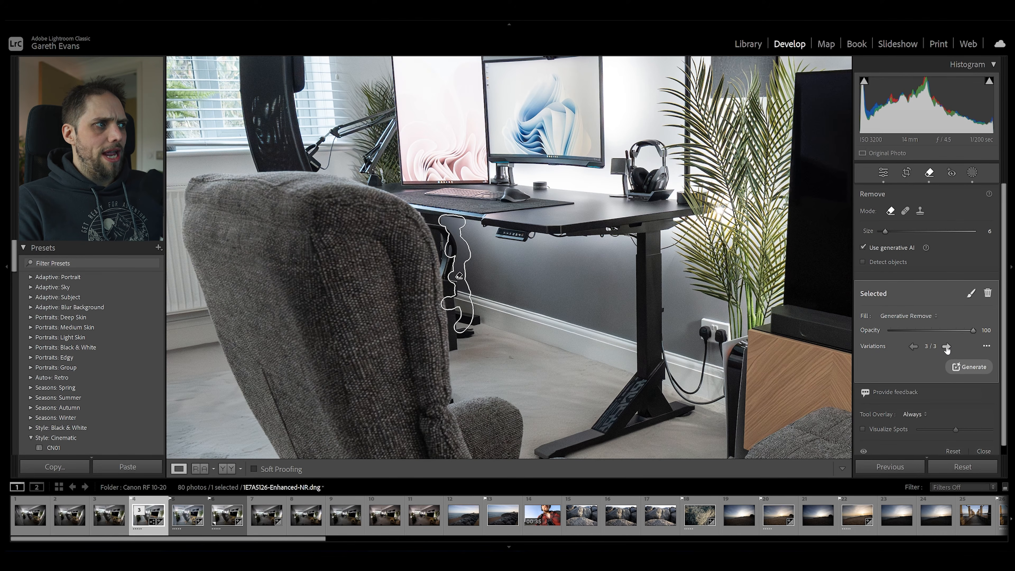
left_click(883, 172)
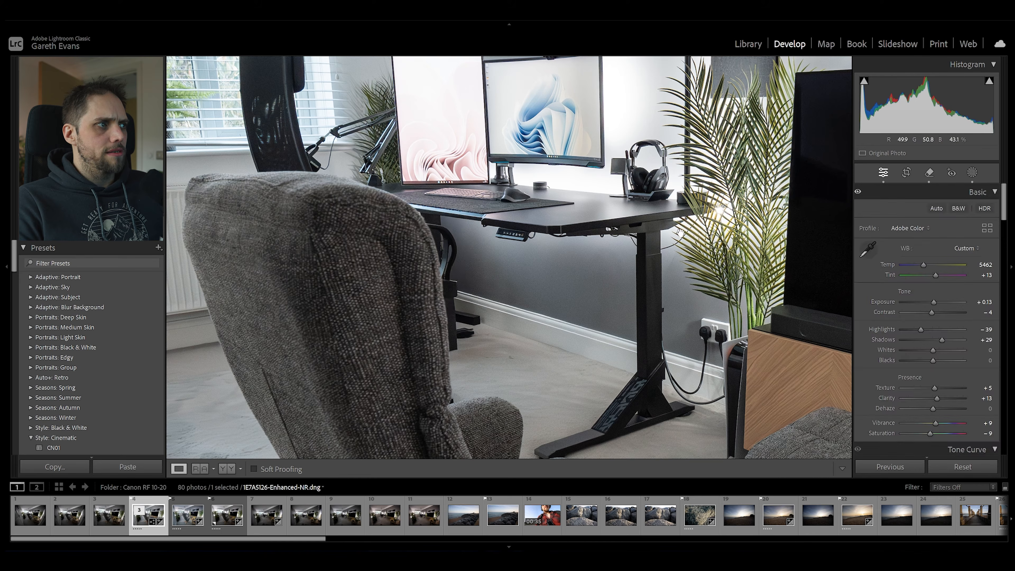
With the generative Remove tool at size 12, paint over the cables behind and beneath the round wooden table.
left_click(560, 260)
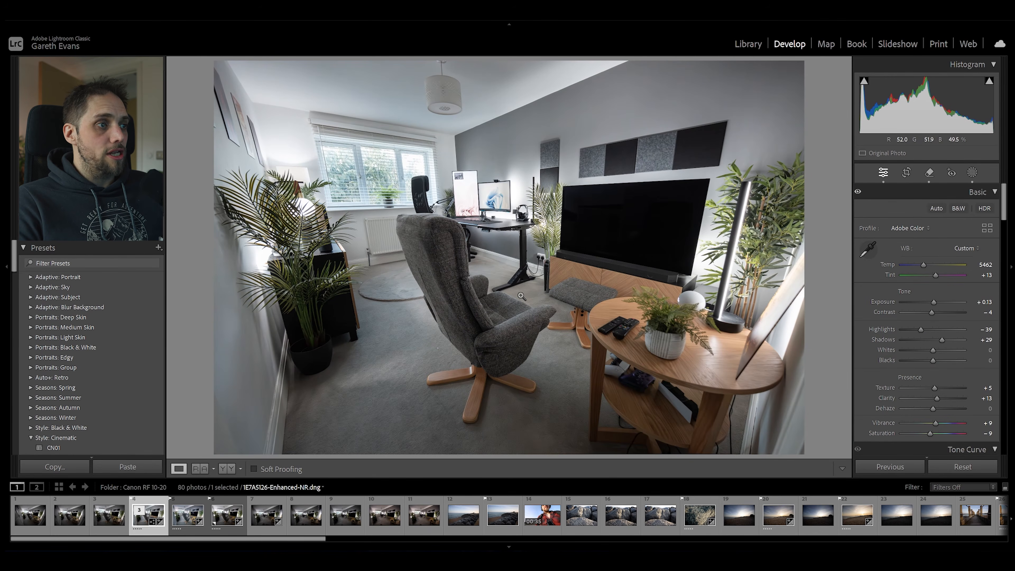
left_click(700, 442)
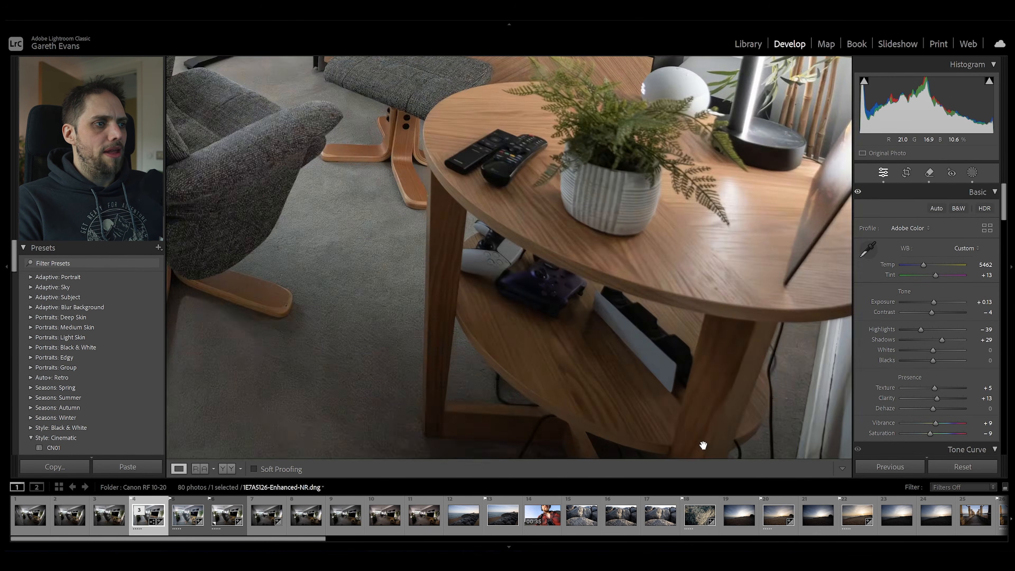
left_click_drag(705, 350, 672, 362)
left_click(929, 172)
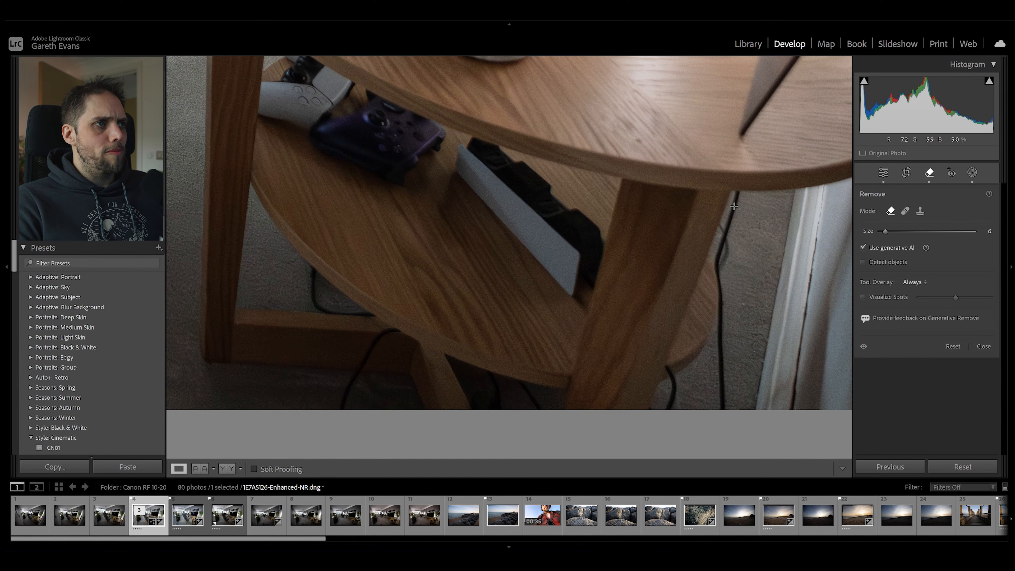
left_click_drag(736, 193, 724, 253)
key("]")
left_click_drag(736, 200, 720, 399)
key("ctrl+z")
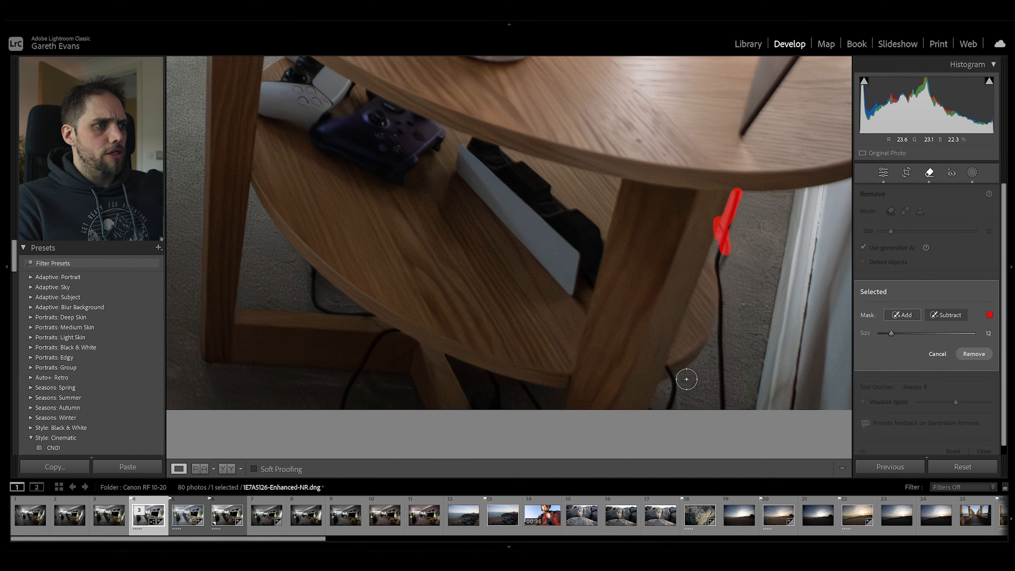
left_click_drag(672, 367, 658, 412)
key("ctrl+z")
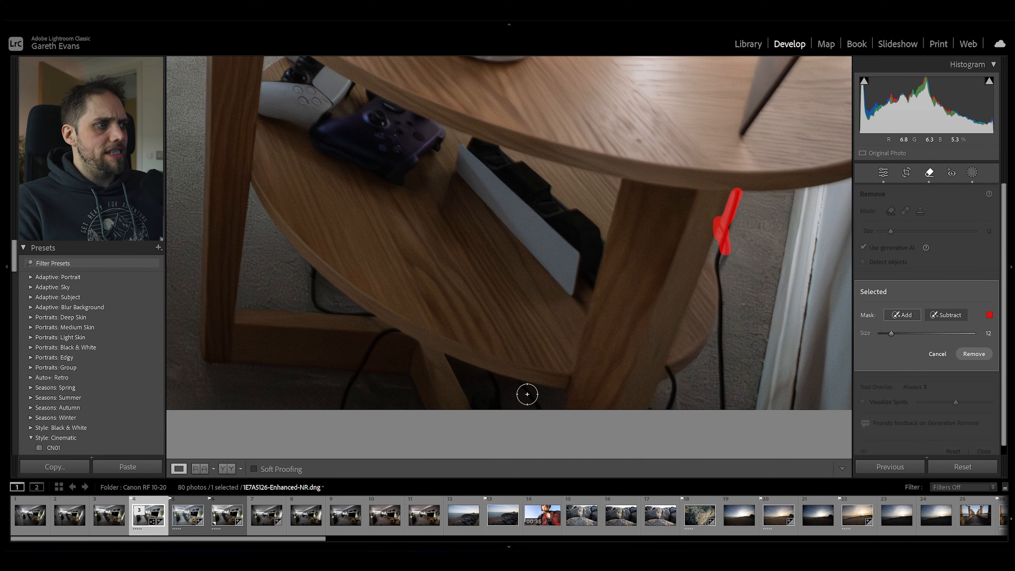
left_click_drag(485, 376, 499, 407)
mouse_move(397, 331)
left_mouse_down()
mouse_move(364, 351)
mouse_move(336, 403)
left_mouse_up()
mouse_move(378, 315)
left_mouse_down()
mouse_move(321, 308)
mouse_move(308, 263)
left_mouse_up()
Add the small speck on the carpet beside the armchair to the removal mask, and generate the removal of all painted areas.
left_click_drag(196, 208, 548, 441)
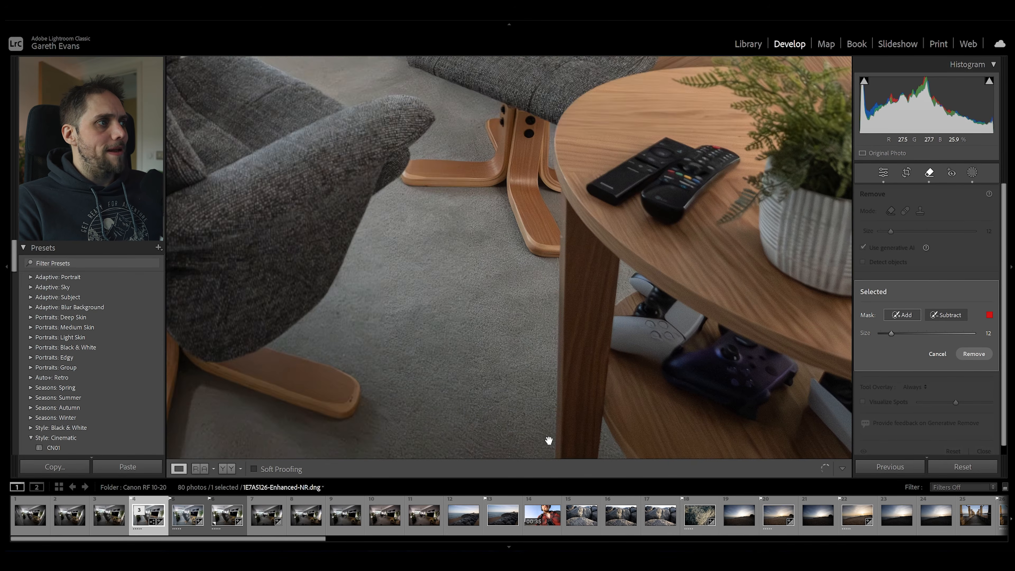
left_click_drag(294, 284, 783, 320)
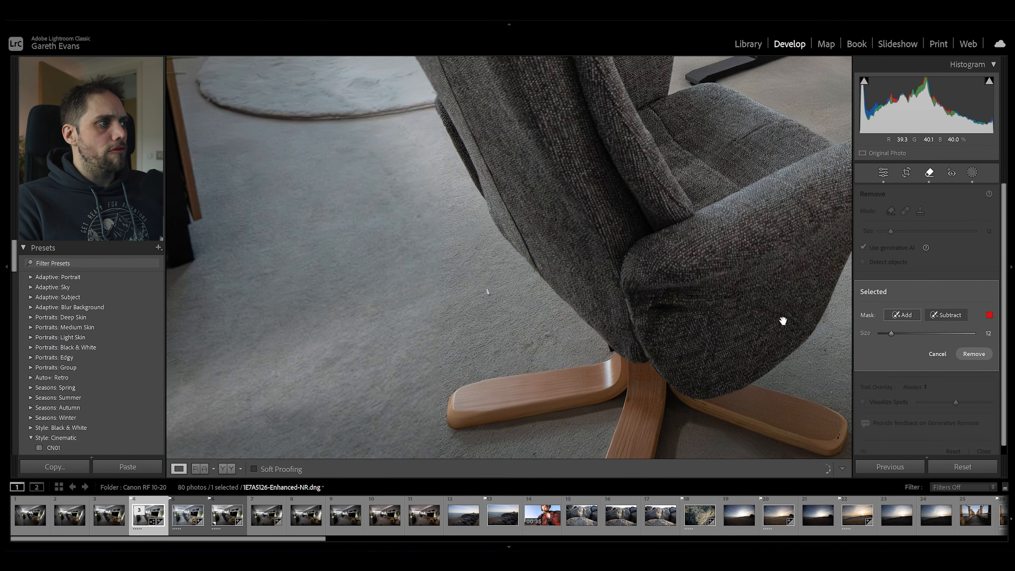
left_click(488, 294)
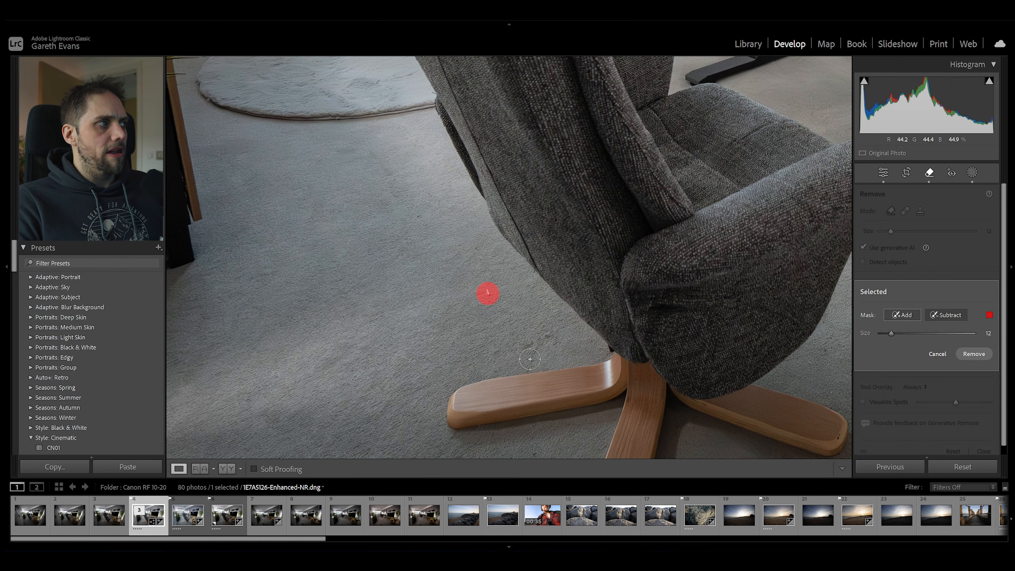
left_click(573, 296)
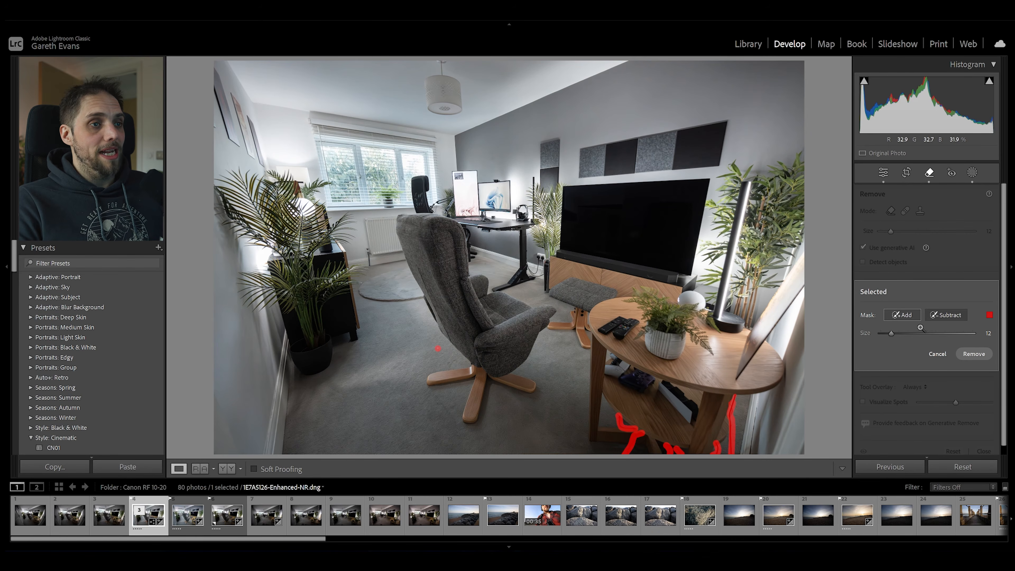
left_click(981, 355)
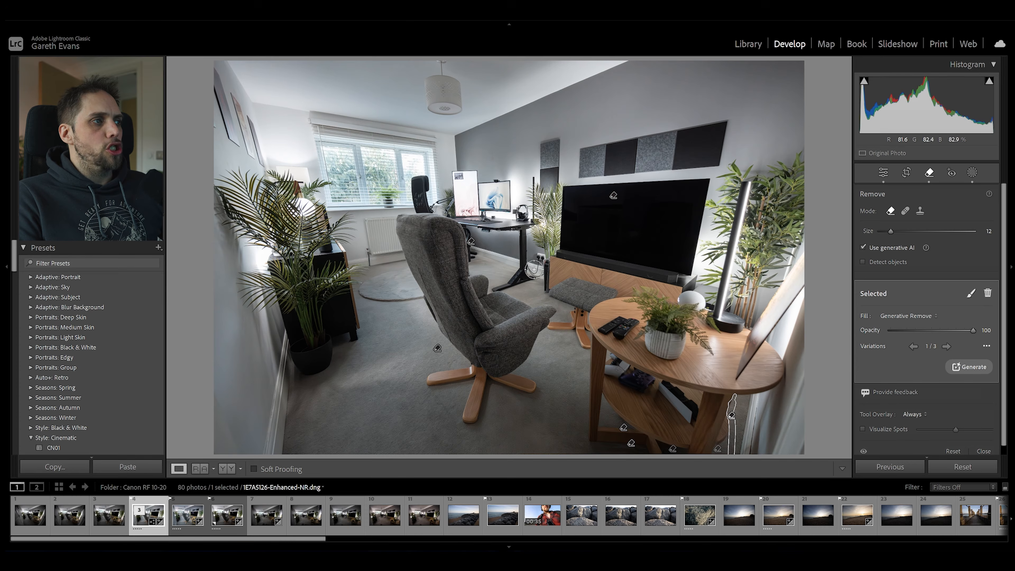
left_click(883, 172)
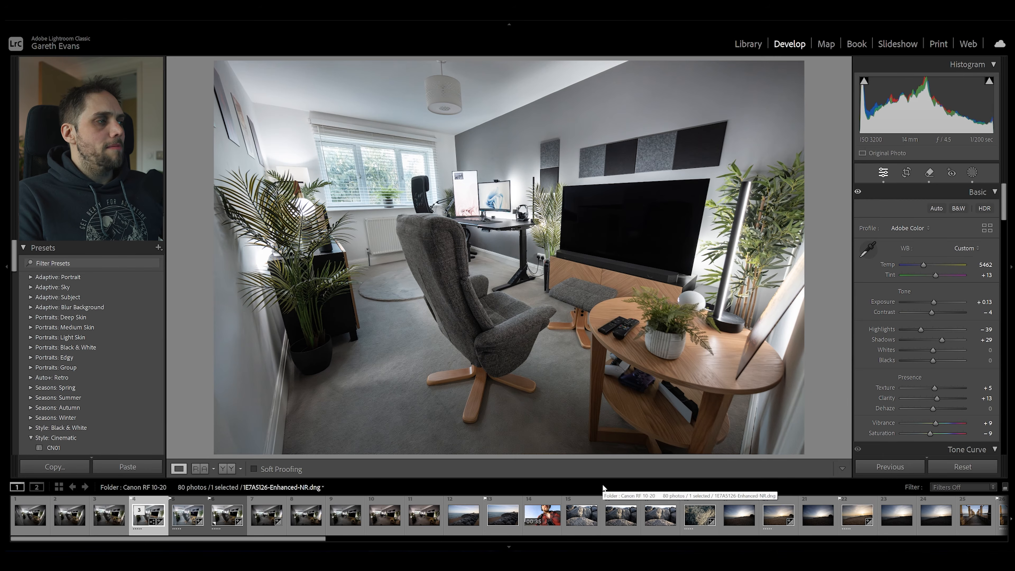
Correct the room's perspective with Transform values Vertical +10, Rotate +0.4 and Scale 104, leaving Horizontal at 0.
scroll(880, 307, "down", 15)
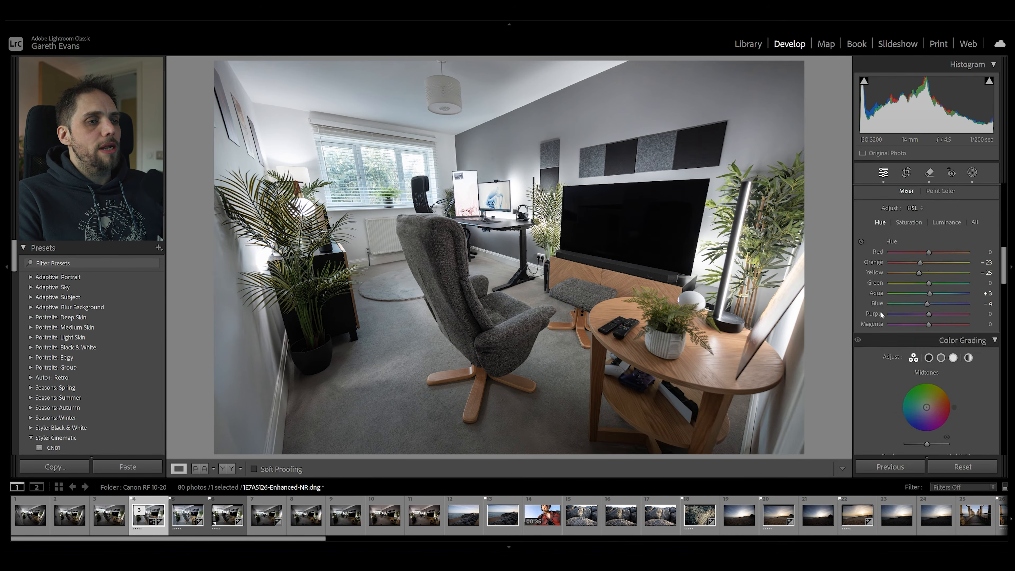
scroll(881, 314, "down", 8)
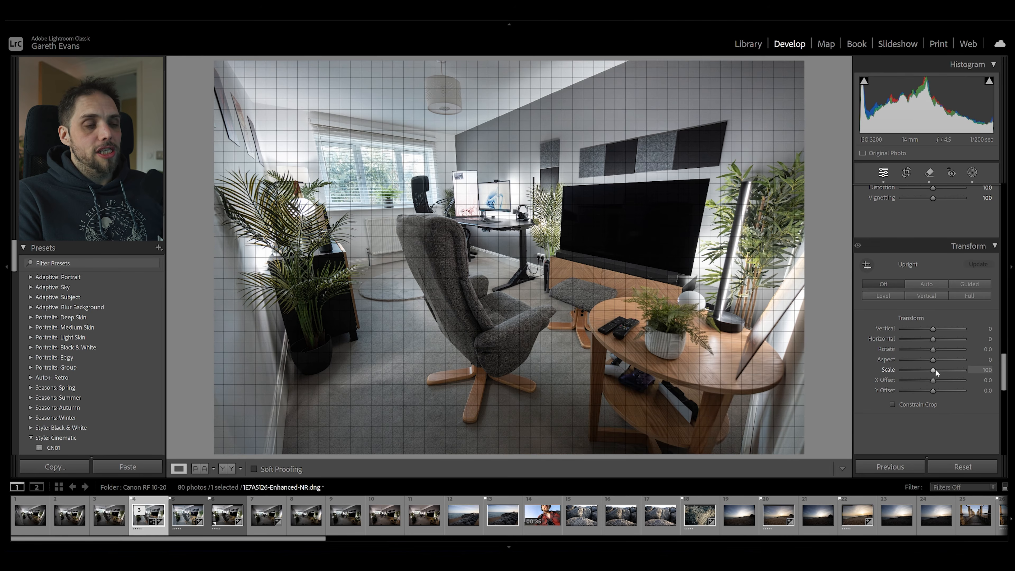
left_click_drag(933, 328, 932, 344)
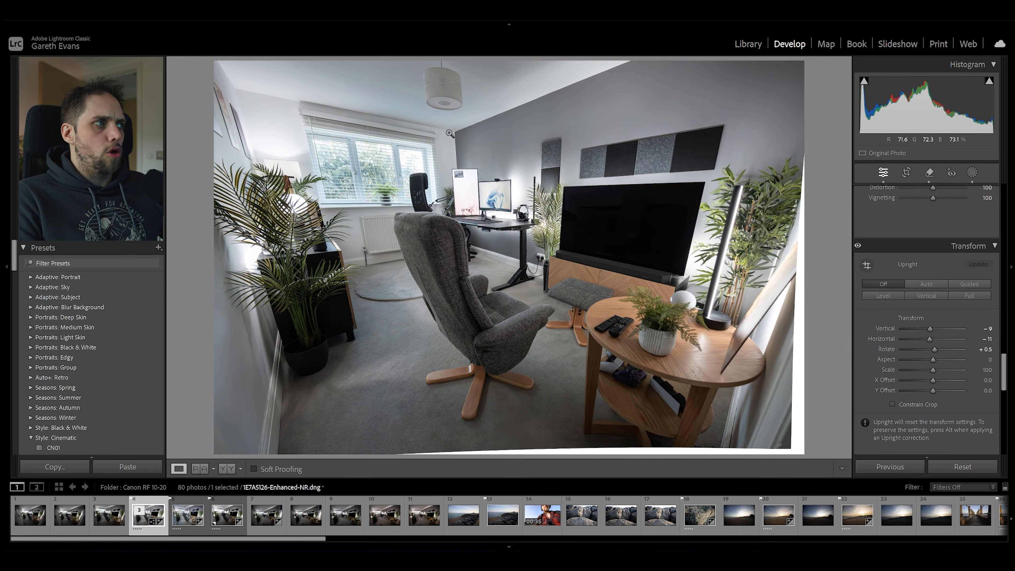
left_click_drag(934, 349, 946, 350)
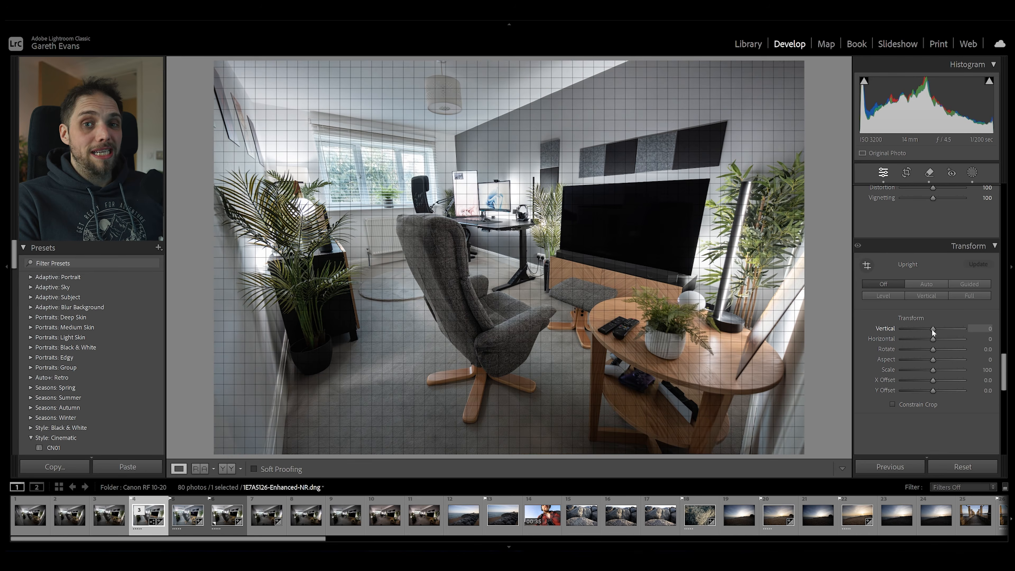
left_click_drag(932, 328, 934, 347)
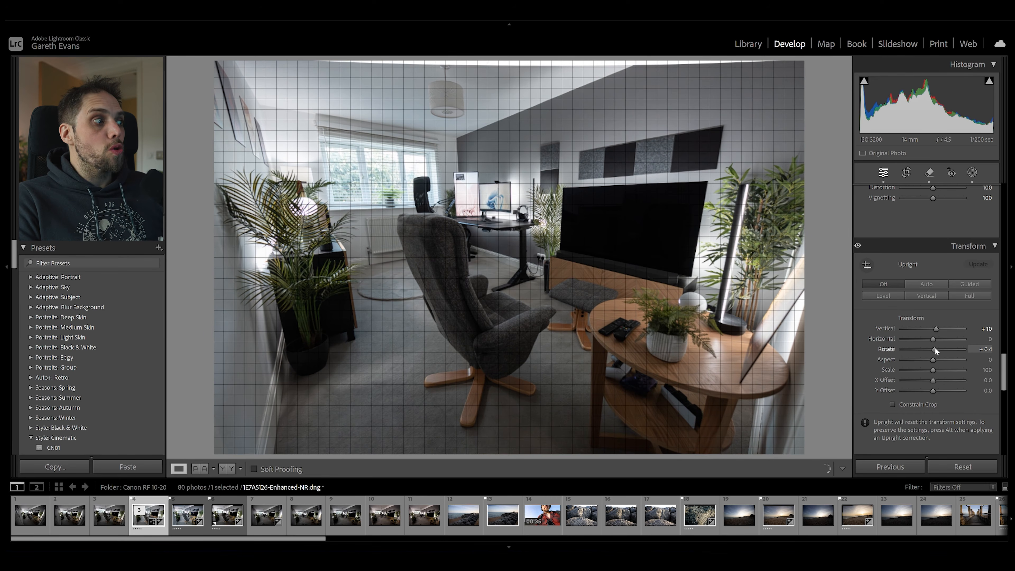
left_click_drag(933, 370, 936, 371)
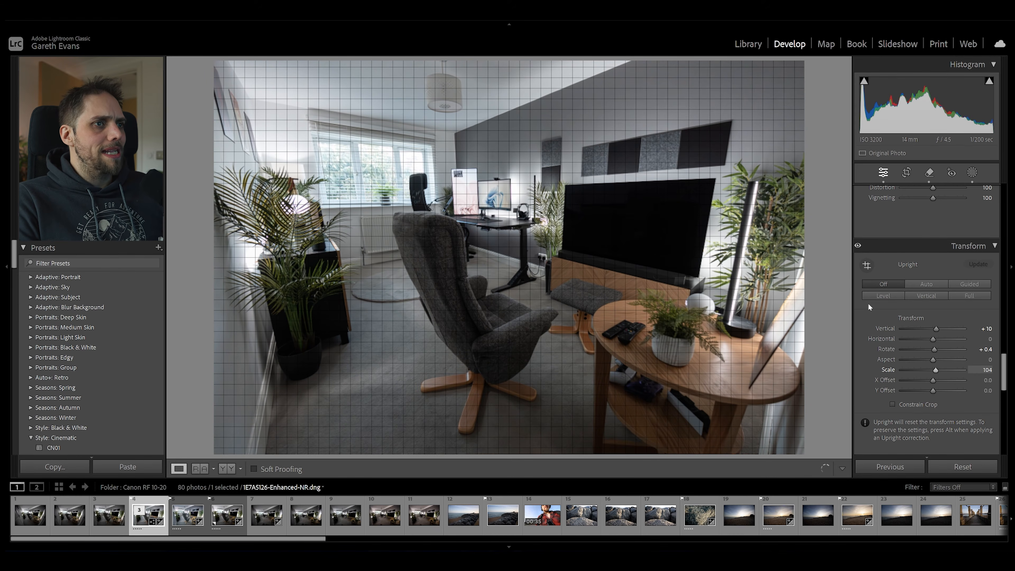
Compare the photo with and without the Transform correction.
left_click(858, 245)
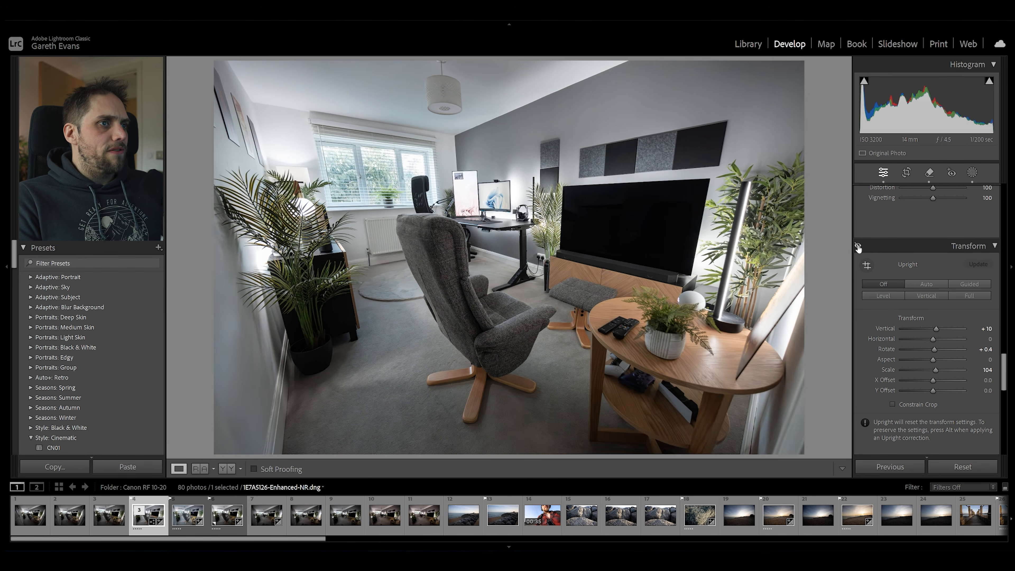
left_click(858, 246)
left_click(858, 246)
left_click(858, 246)
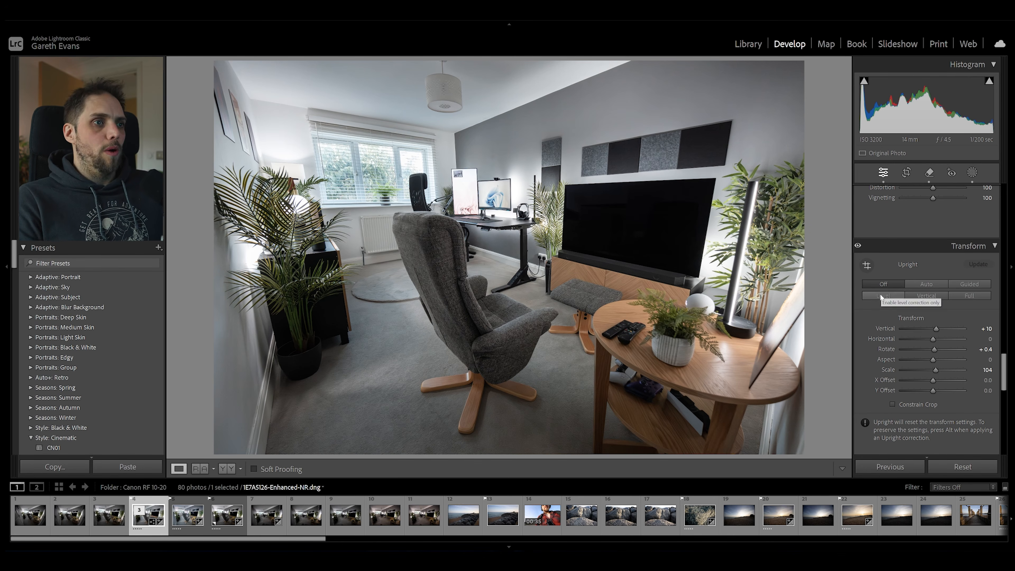
Compare the fully edited photo with its unedited version.
scroll(864, 320, "up", 10)
key("backslash")
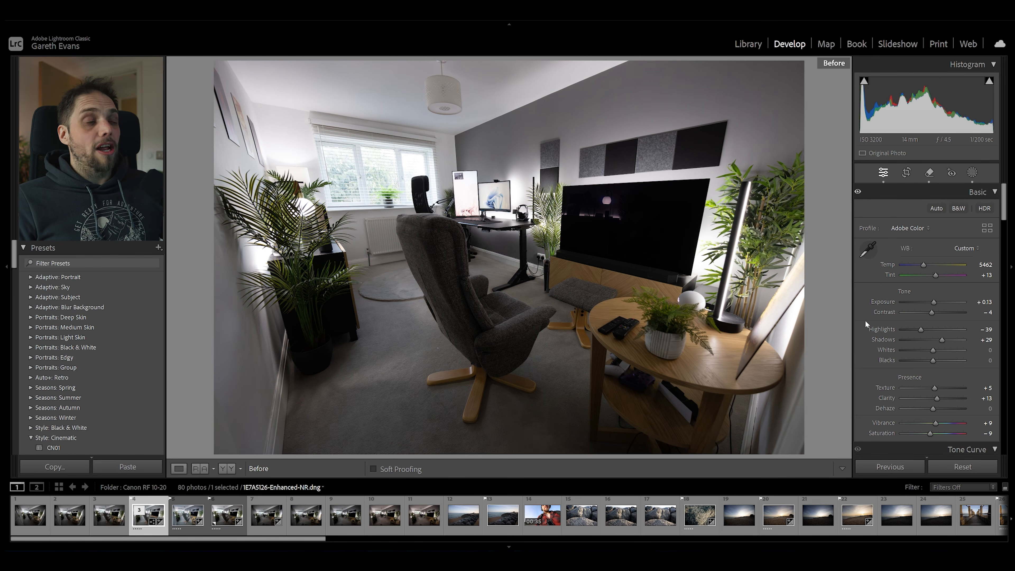
key("backslash")
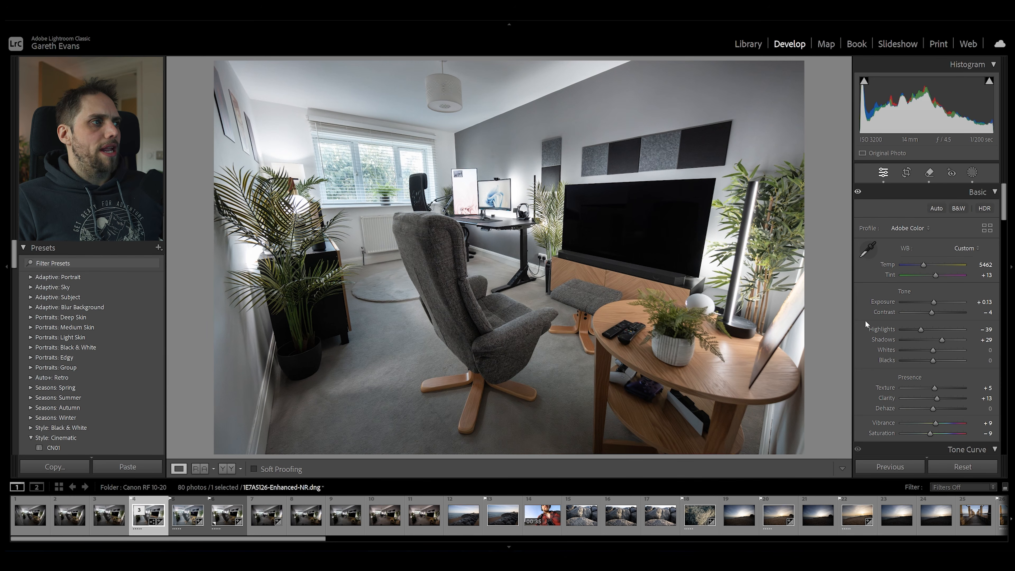
Raise the photo's overall Shadows to +42.
left_click_drag(941, 339, 947, 340)
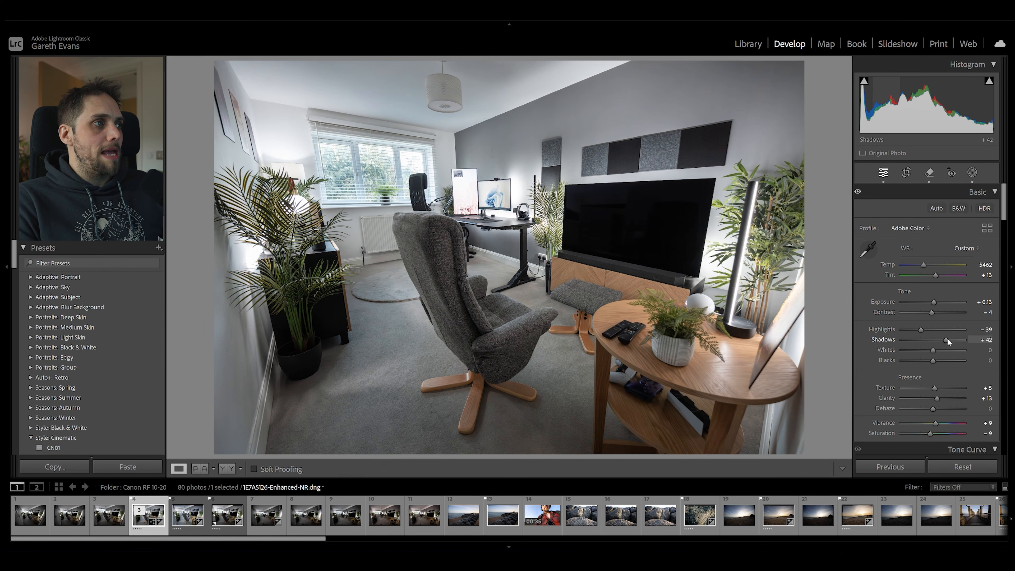